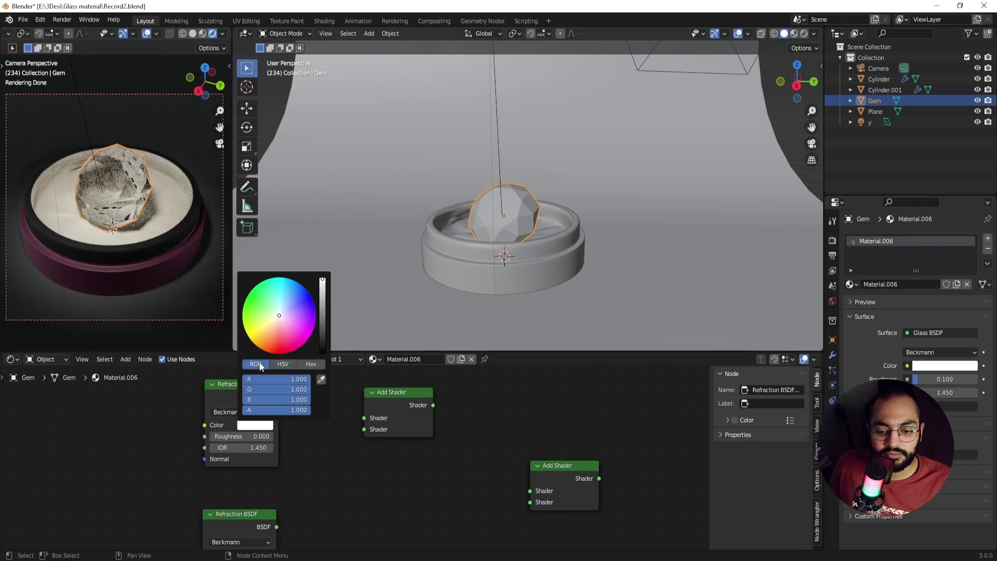
# Step: Set the uppermost Refraction BSDF's color to pure red and the one below it to pure green
pyautogui.moveTo(303, 389); pyautogui.dragTo(239, 389)
pyautogui.moveTo(307, 399); pyautogui.dragTo(242, 400)
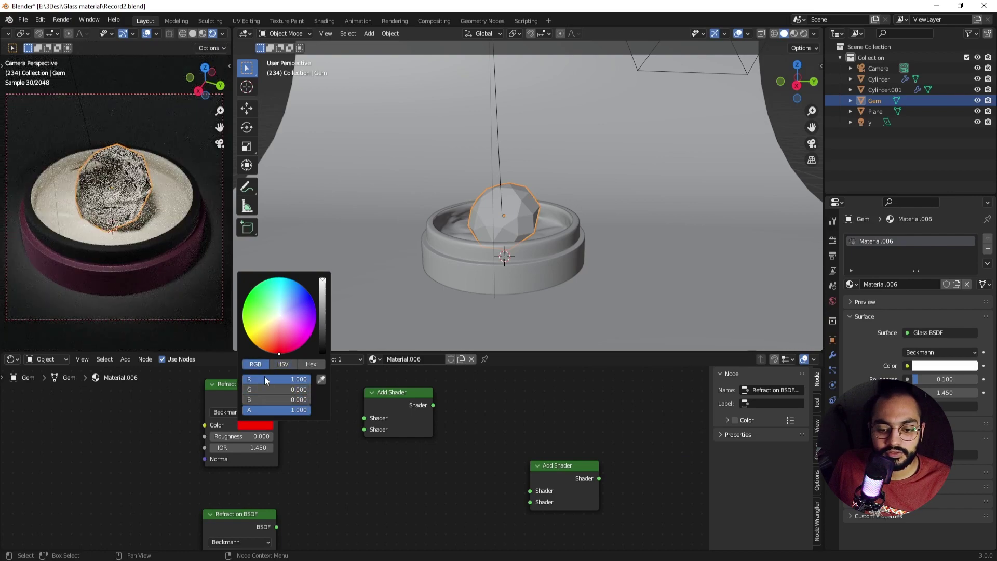
pyautogui.scroll(-4, 349, 480)
pyautogui.moveTo(350, 483); pyautogui.dragTo(378, 430, button='middle')
pyautogui.click(313, 474)
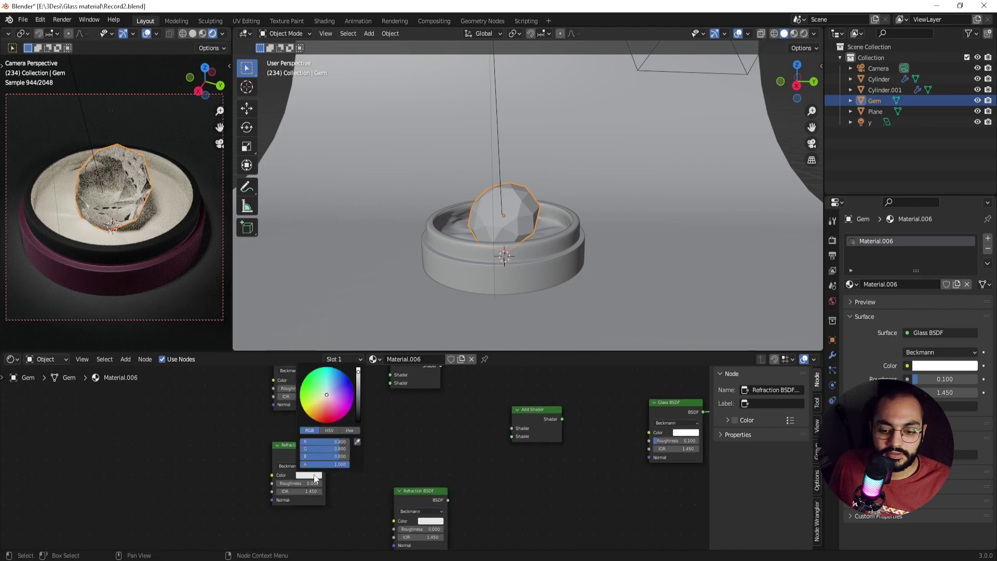
pyautogui.moveTo(336, 449); pyautogui.dragTo(299, 456)
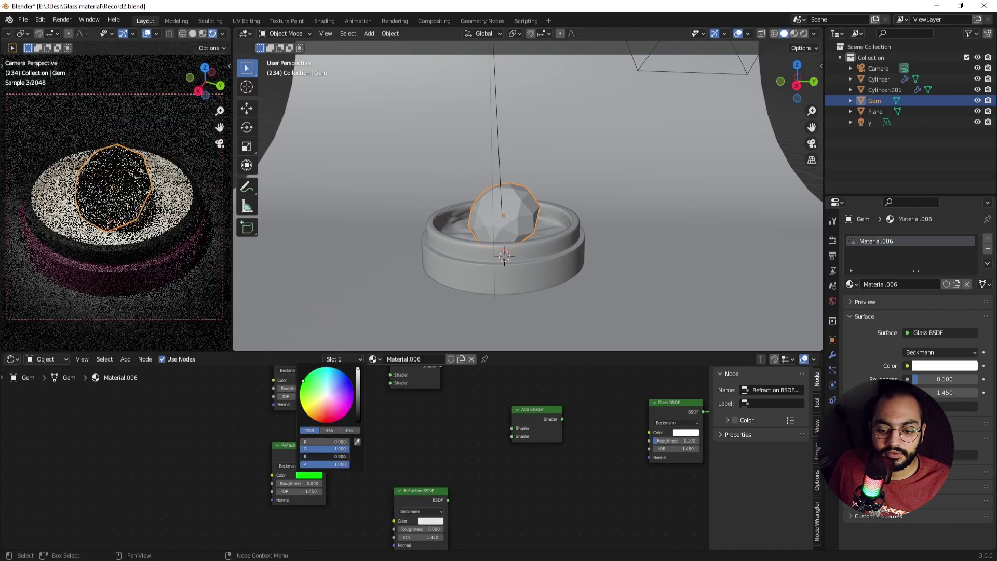
# Step: Set the third Refraction BSDF's color to pure blue by reducing its red and green channels to 0
pyautogui.moveTo(492, 481); pyautogui.dragTo(460, 444, button='middle')
pyautogui.click(408, 483)
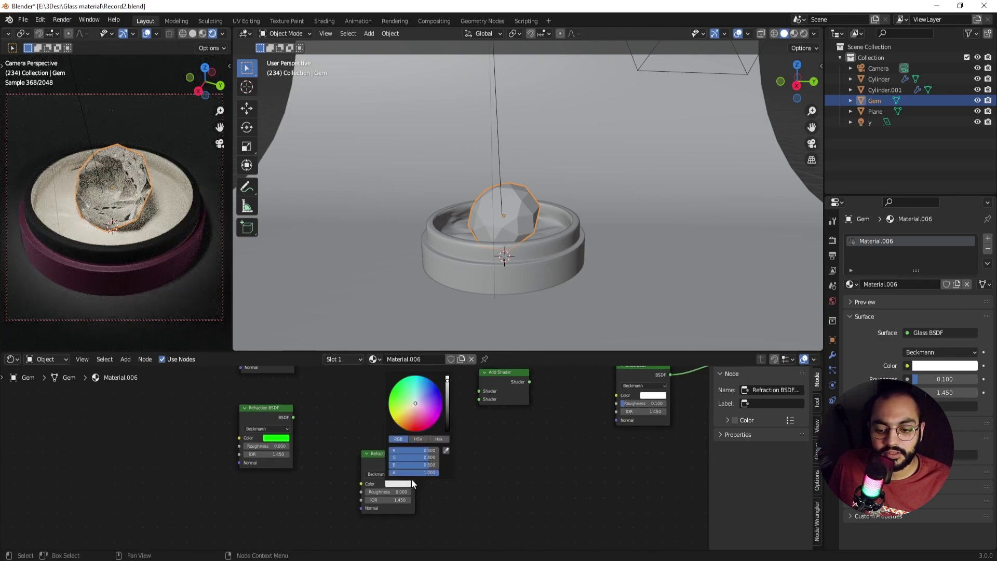
pyautogui.moveTo(417, 463); pyautogui.dragTo(369, 457)
pyautogui.moveTo(430, 452); pyautogui.dragTo(382, 452)
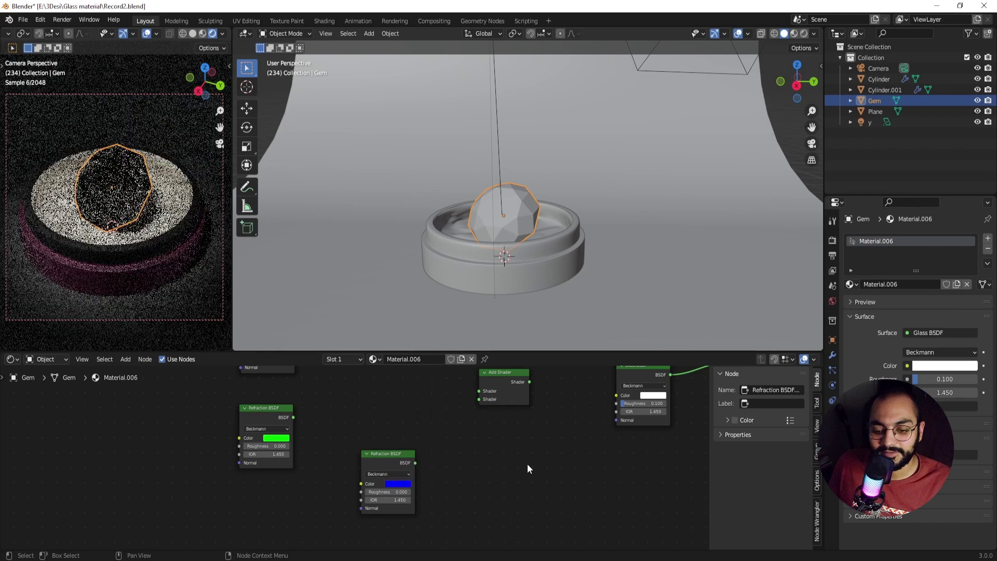
# Step: Connect the red and green Refraction BSDF outputs to the two shader inputs of the first Add Shader
pyautogui.scroll(-1, 541, 465)
pyautogui.scroll(-3, 541, 463)
pyautogui.moveTo(541, 463); pyautogui.dragTo(487, 491, button='middle')
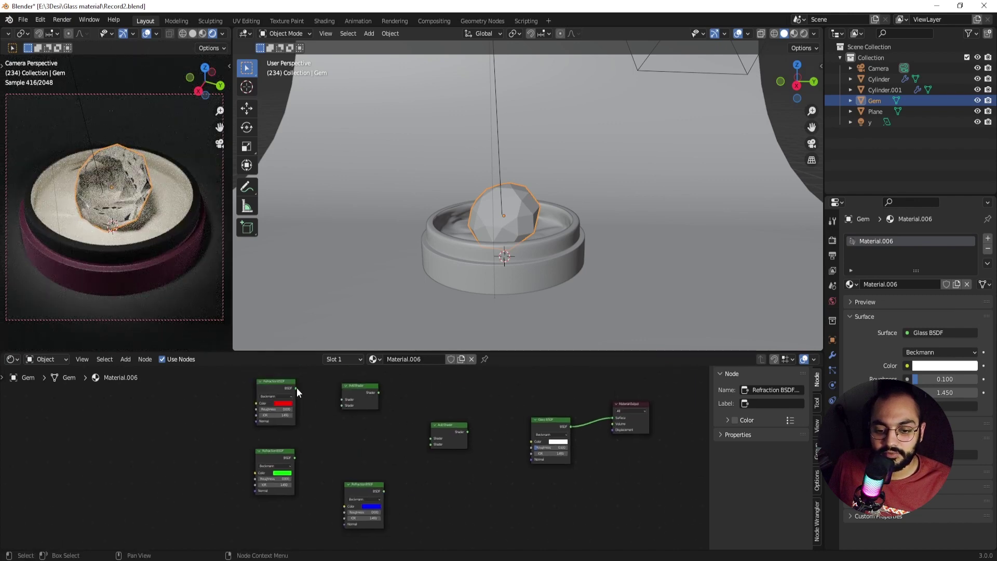
pyautogui.moveTo(296, 388); pyautogui.dragTo(341, 400)
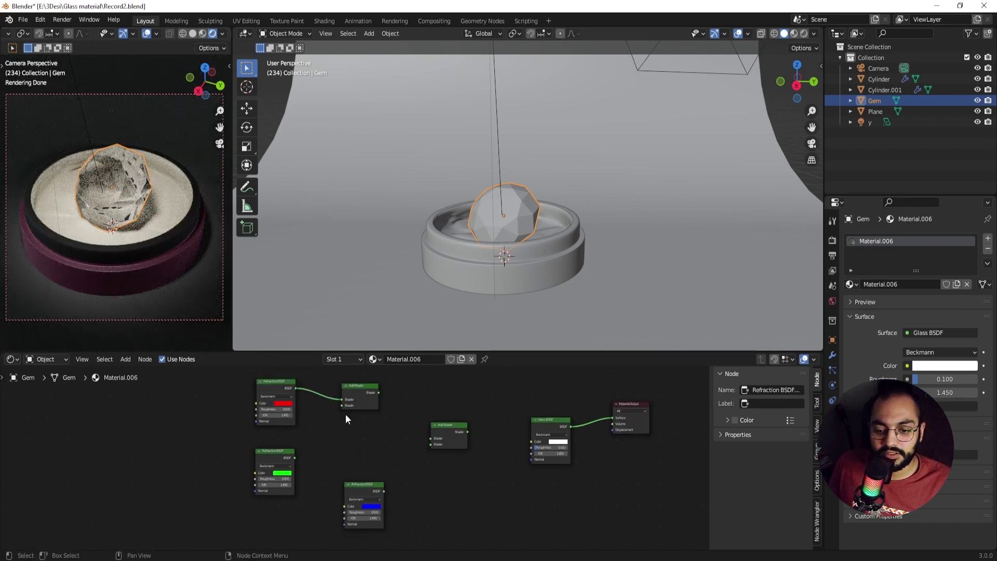
pyautogui.moveTo(294, 457); pyautogui.dragTo(344, 406)
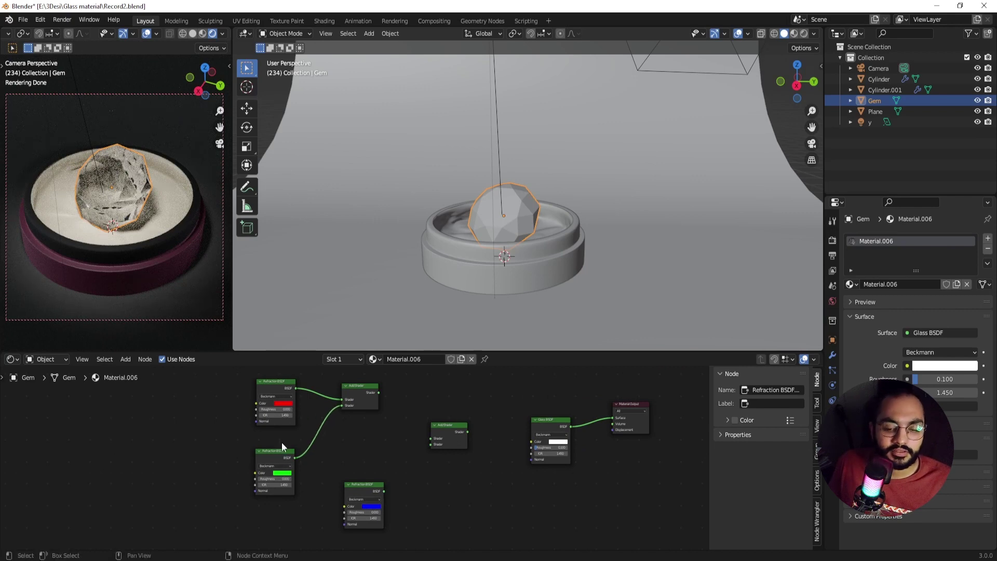
# Step: Connect the first Add Shader and the blue Refraction BSDF to the two inputs of the second Add Shader
pyautogui.click(371, 506)
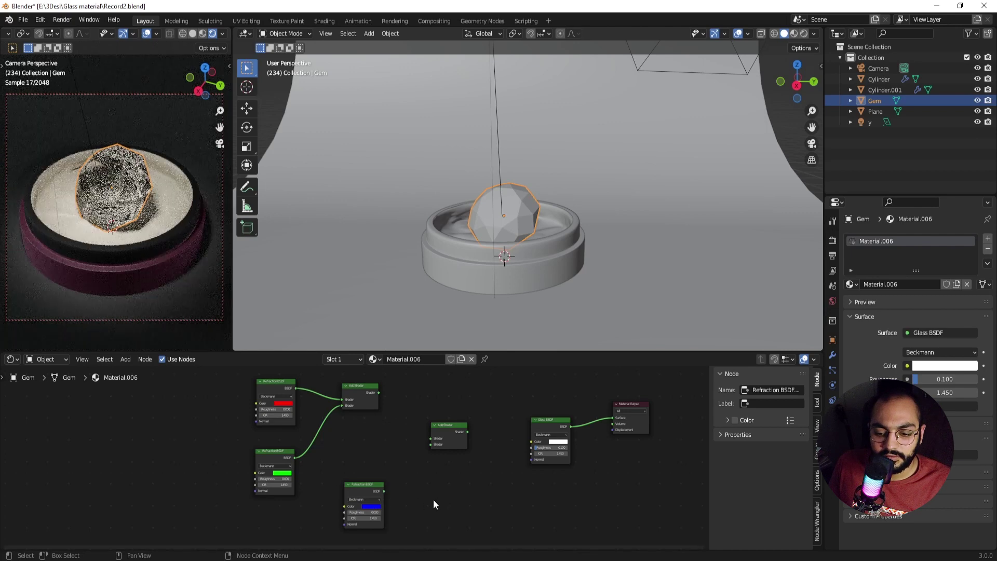
pyautogui.moveTo(433, 499); pyautogui.dragTo(418, 479, button='middle')
pyautogui.scroll(2, 414, 471)
pyautogui.keyDown('alt'); pyautogui.moveTo(385, 431); pyautogui.dragTo(449, 455); pyautogui.keyUp('alt')
pyautogui.moveTo(470, 501); pyautogui.dragTo(455, 482, button='middle')
pyautogui.moveTo(371, 489); pyautogui.dragTo(432, 443)
pyautogui.scroll(-1, 472, 469)
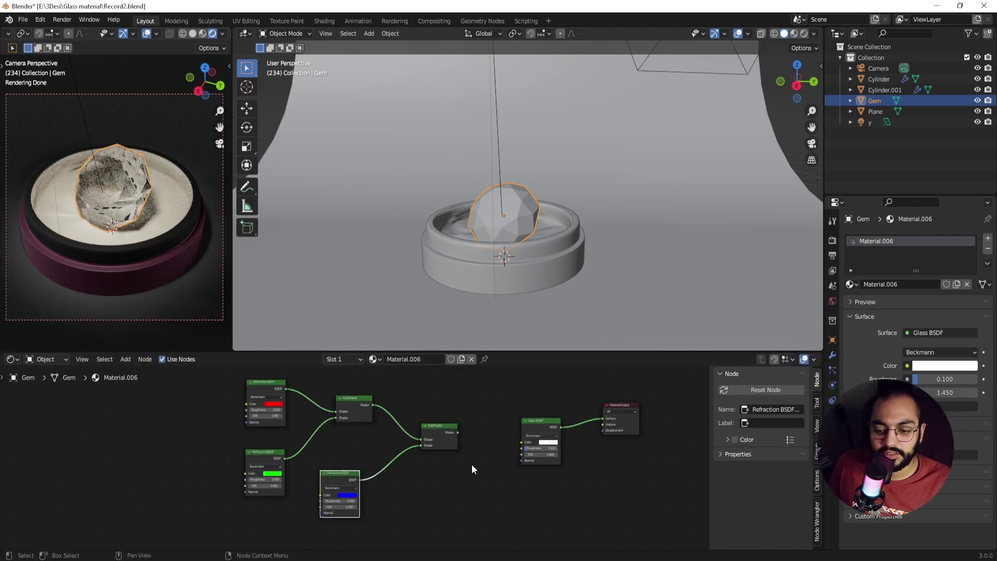
pyautogui.moveTo(488, 466); pyautogui.dragTo(482, 474, button='middle')
pyautogui.click(482, 474)
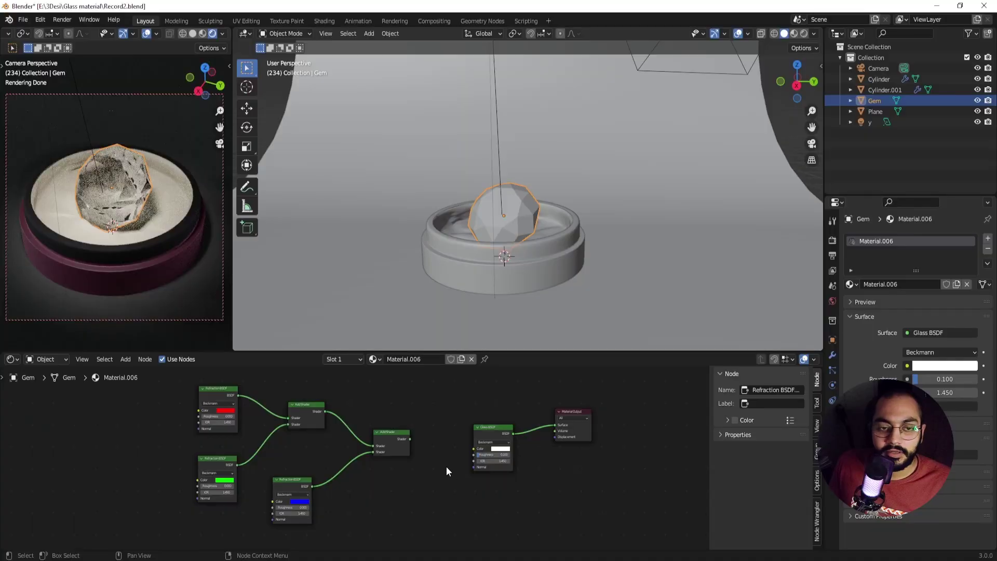
# Step: Search the add-on preferences for "wran" and check whether the Node Wrangler add-on is enabled
pyautogui.click(40, 20)
pyautogui.click(52, 172)
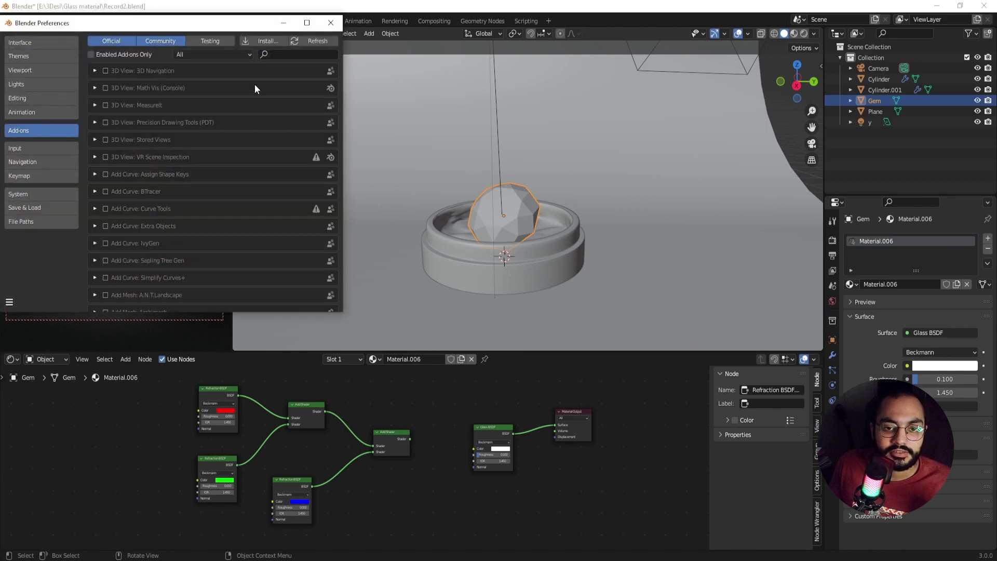
pyautogui.write('wran')
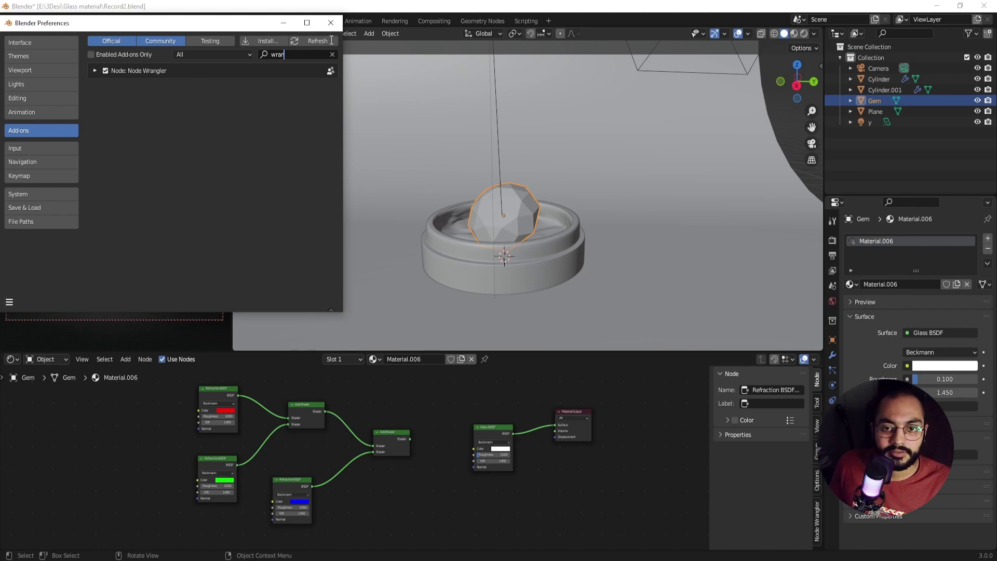
pyautogui.click(330, 22)
# Step: Preview the red, green and blue Refraction BSDFs on the gem in turn, finishing with the second Add Shader feeding the Material Output
pyautogui.moveTo(385, 375); pyautogui.dragTo(450, 427, button='middle')
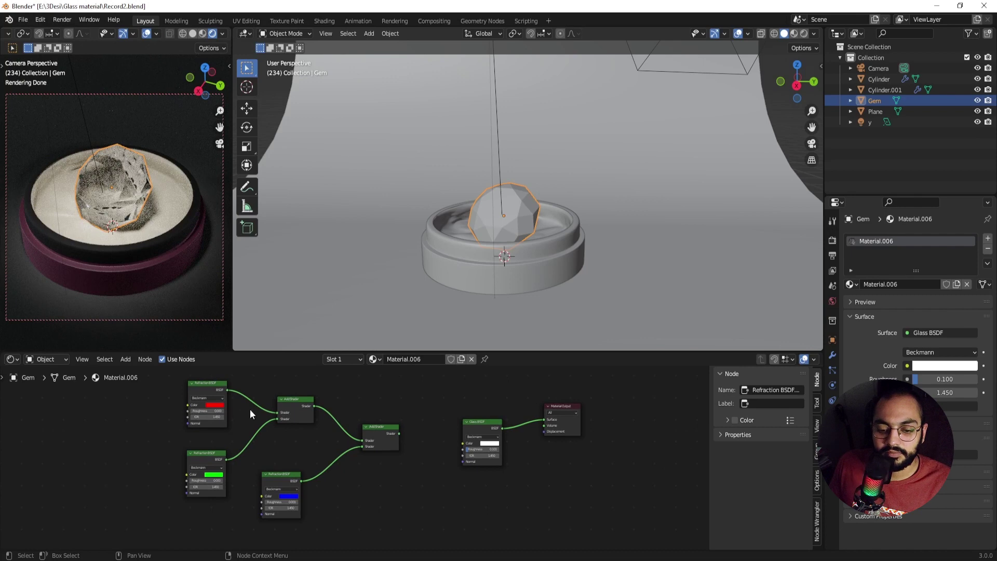
pyautogui.keyDown('ctrl'); pyautogui.keyDown('shift'); pyautogui.click(206, 386); pyautogui.keyUp('shift'); pyautogui.keyUp('ctrl')
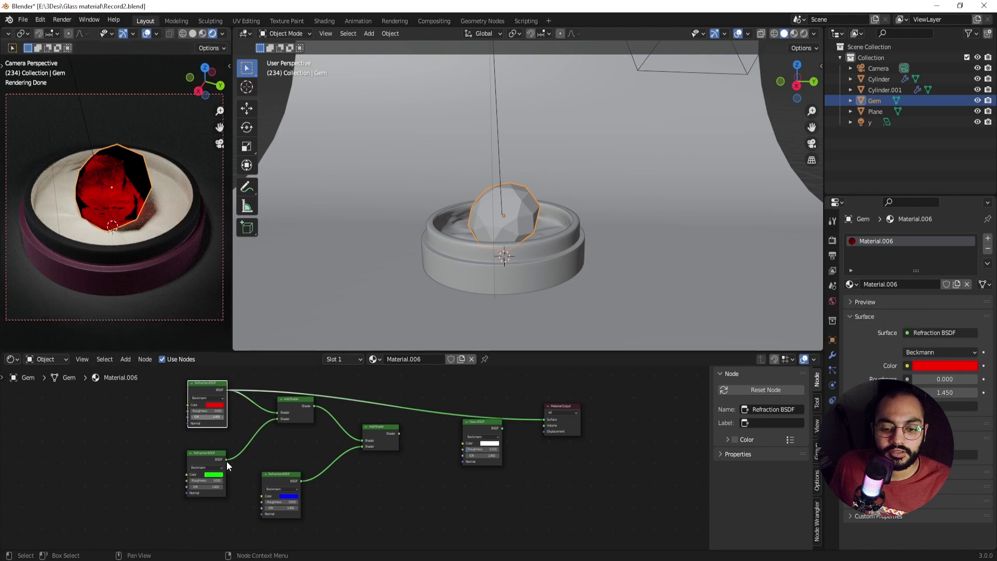
pyautogui.keyDown('ctrl'); pyautogui.keyDown('shift'); pyautogui.click(207, 456); pyautogui.keyUp('shift'); pyautogui.keyUp('ctrl')
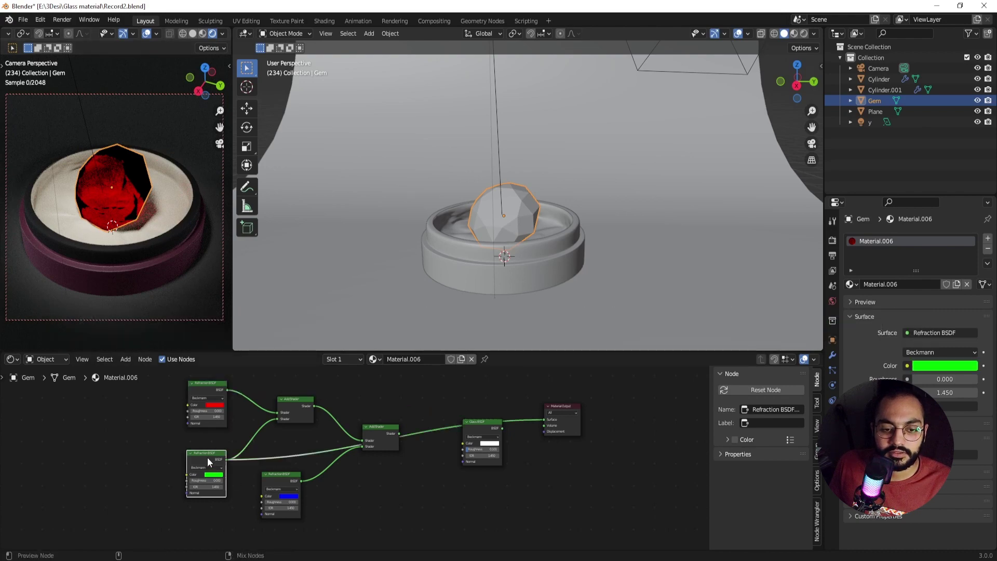
pyautogui.keyDown('ctrl'); pyautogui.keyDown('shift'); pyautogui.click(263, 476); pyautogui.keyUp('shift'); pyautogui.keyUp('ctrl')
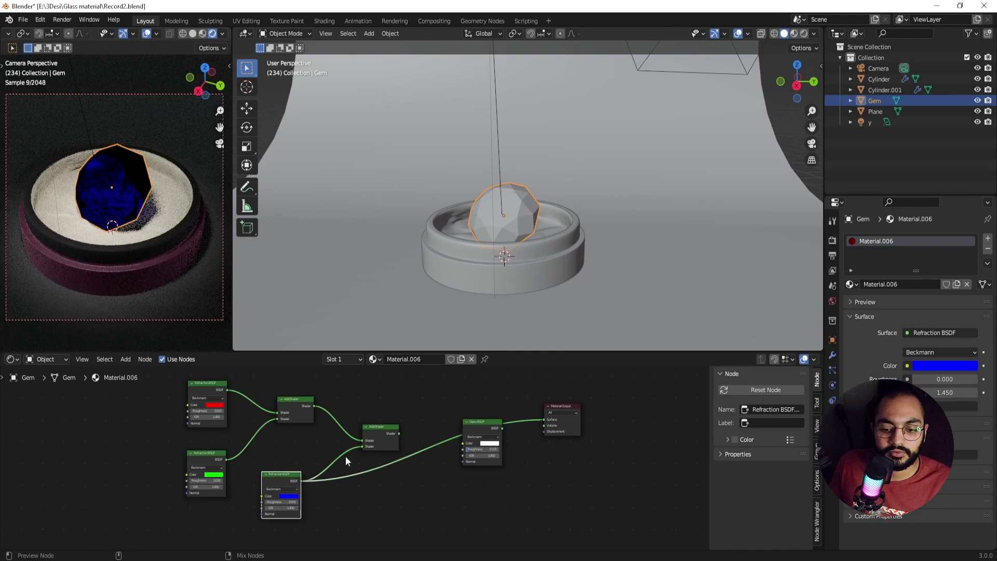
pyautogui.keyDown('ctrl'); pyautogui.keyDown('shift'); pyautogui.click(379, 429); pyautogui.keyUp('shift'); pyautogui.keyUp('ctrl')
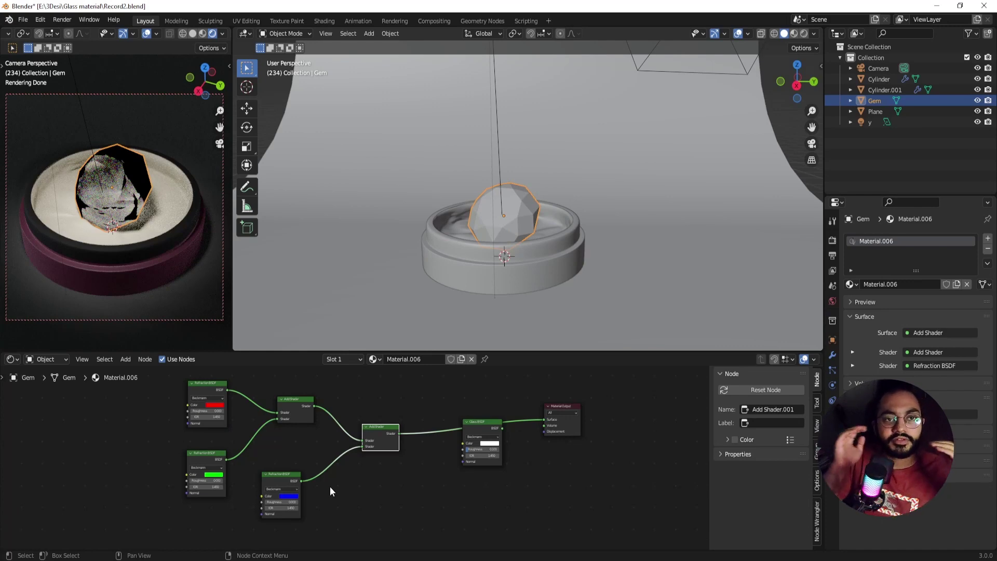
# Step: Set the IOR of the red Refraction BSDF to 1.35 and of the green one to 1.4
pyautogui.scroll(2, 318, 461)
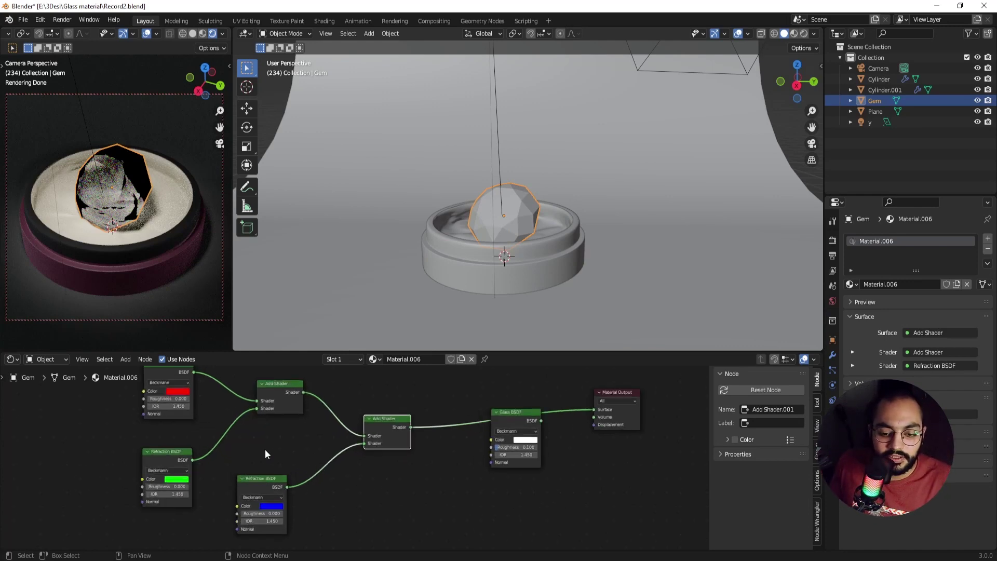
pyautogui.moveTo(226, 425); pyautogui.dragTo(263, 427, button='middle')
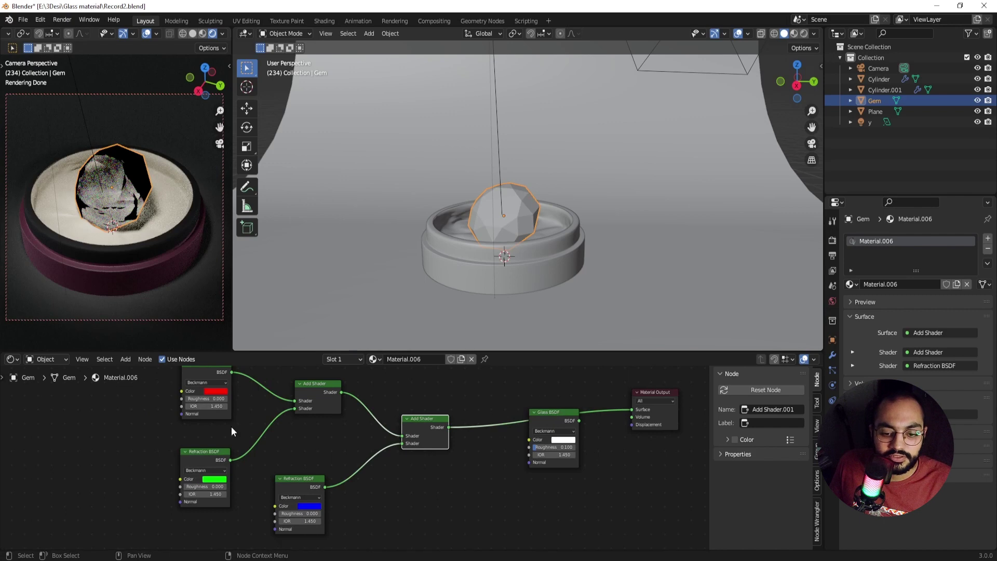
pyautogui.click(213, 406)
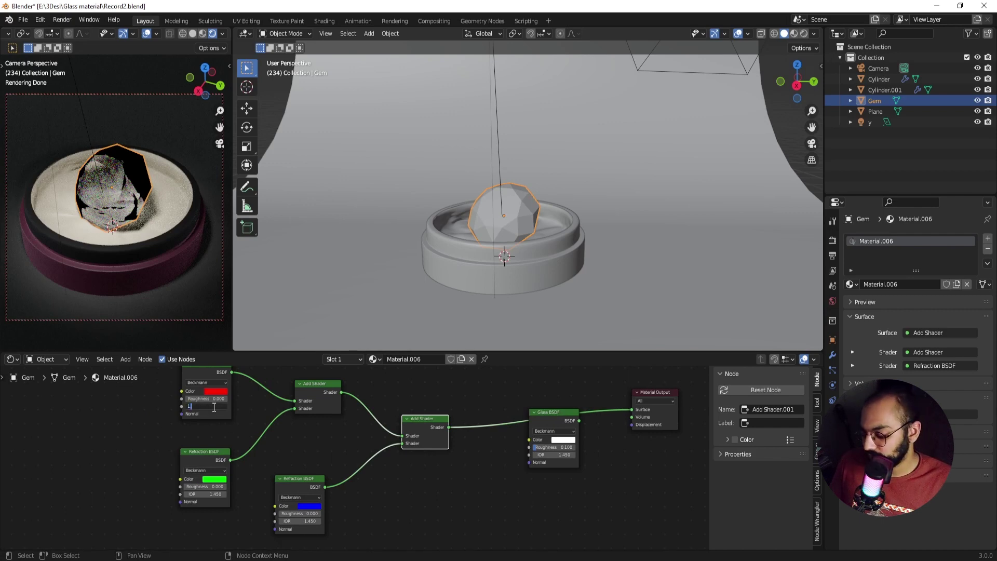
pyautogui.write('1.35')
pyautogui.press('Return')
pyautogui.click(207, 494)
pyautogui.write('1')
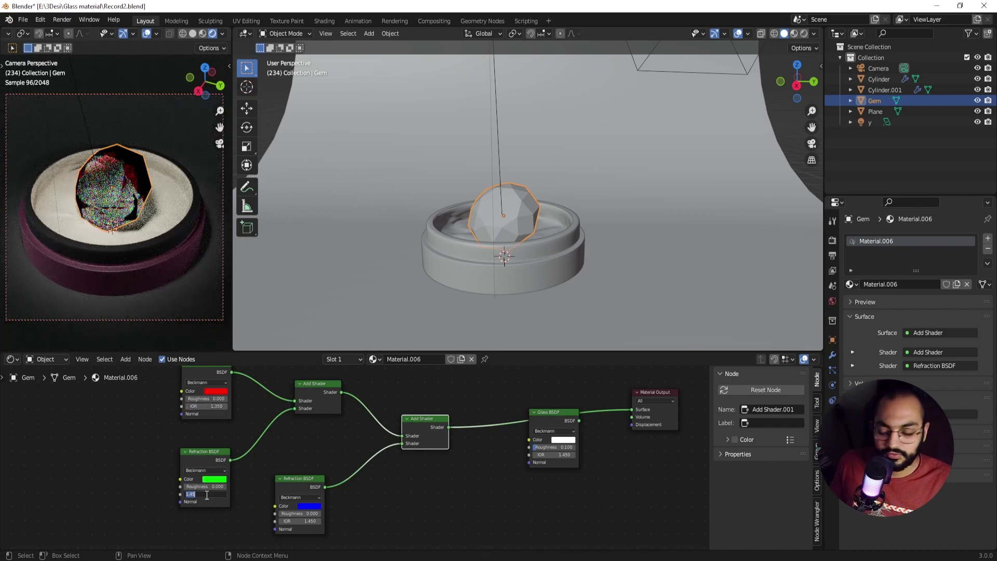
pyautogui.press('Return')
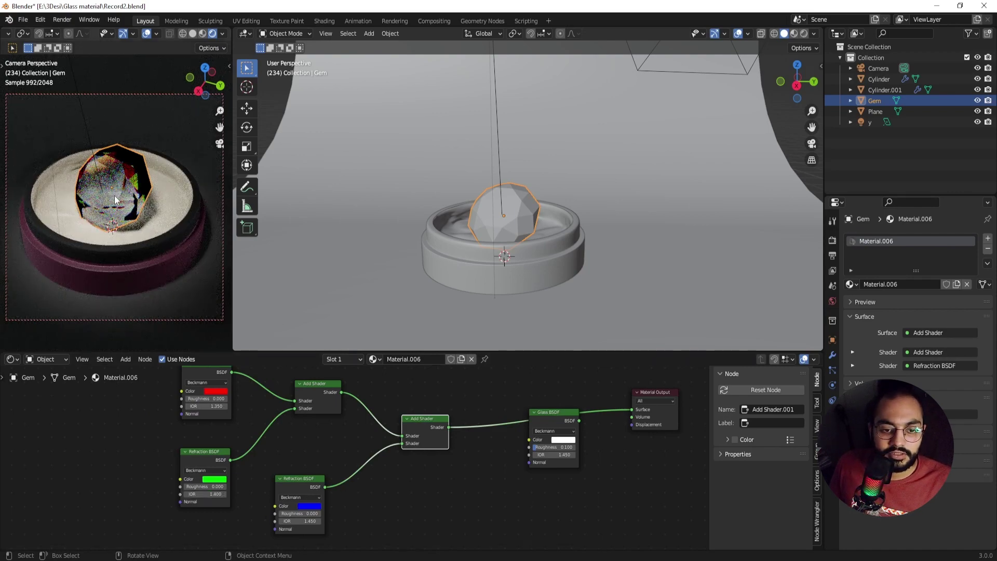
# Step: Turn off the Camera to View lock in the rendered viewport and inspect the gem's color dispersion up close
pyautogui.scroll(3, 115, 195)
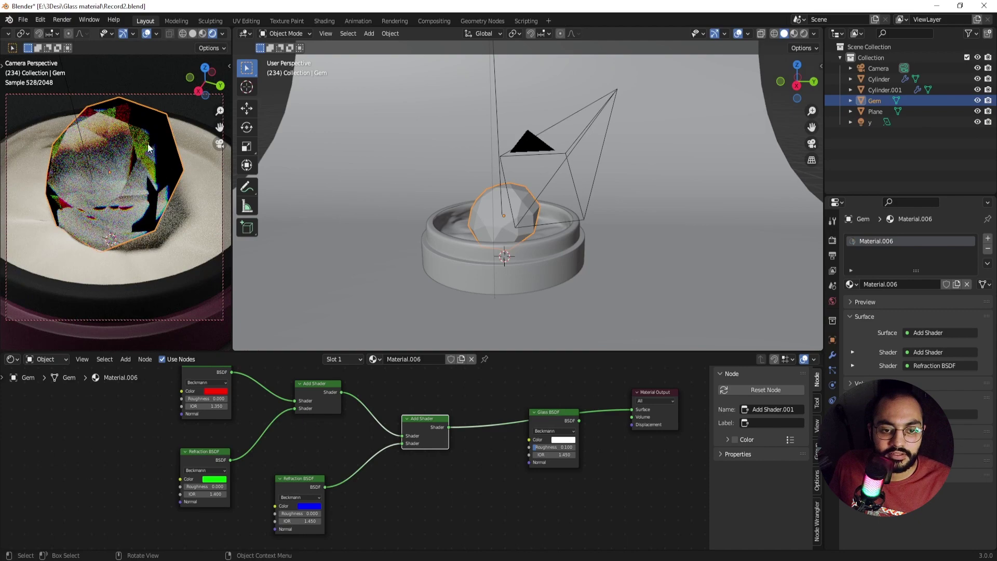
pyautogui.scroll(-3, 136, 184)
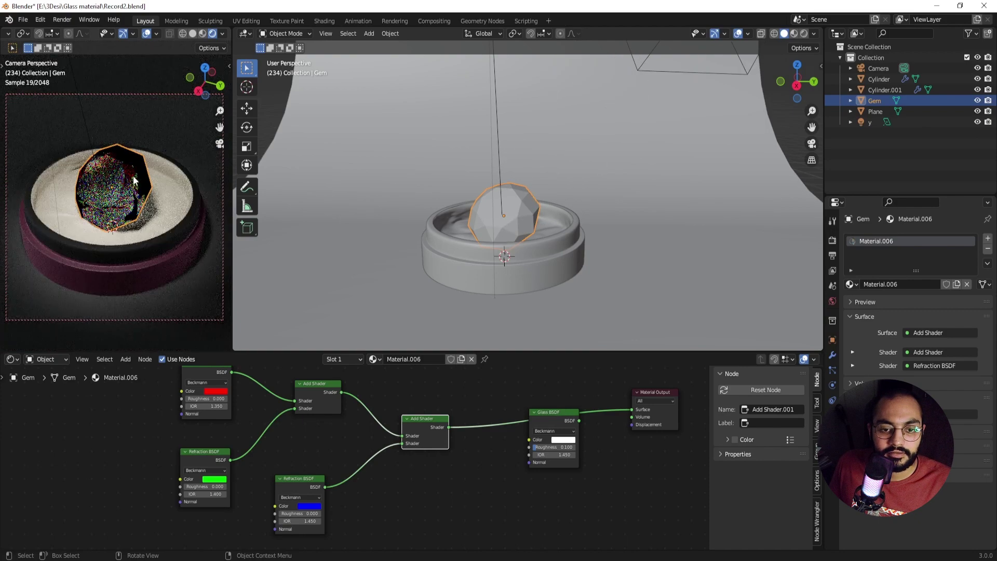
pyautogui.press('n')
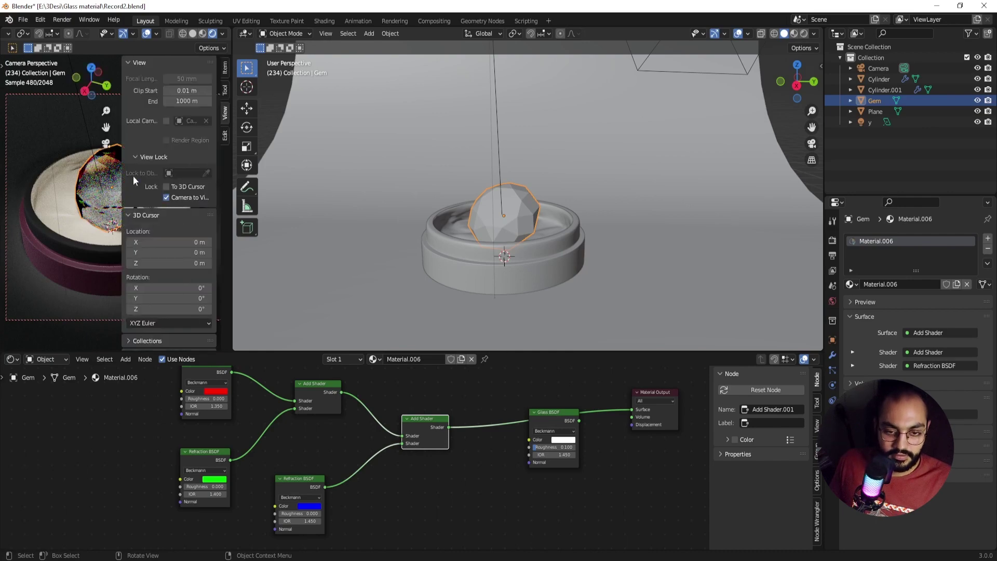
pyautogui.click(169, 195)
pyautogui.press('n')
pyautogui.scroll(8, 129, 184)
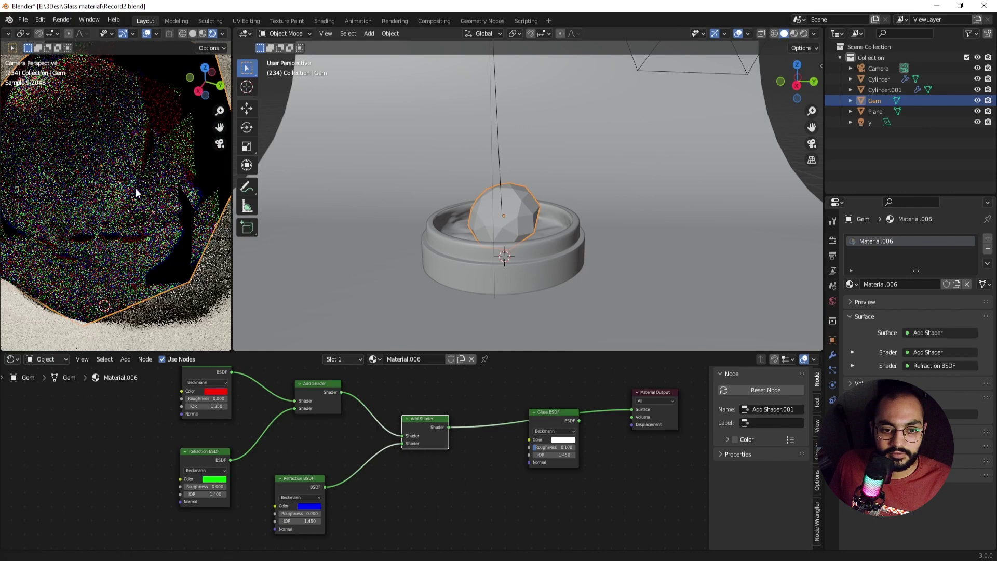
pyautogui.keyDown('shift'); pyautogui.moveTo(135, 188); pyautogui.dragTo(127, 238, button='middle'); pyautogui.keyUp('shift')
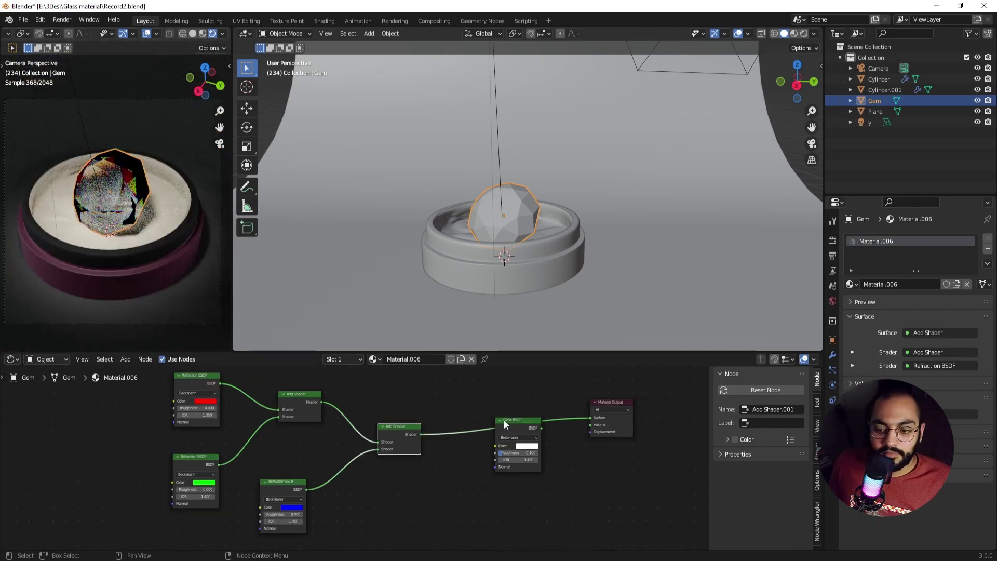
# Step: Move the Glass BSDF node below the link between the second Add Shader and the Material Output
pyautogui.moveTo(503, 420); pyautogui.dragTo(464, 462)
pyautogui.click(451, 454)
pyautogui.scroll(-3, 447, 453)
pyautogui.click(501, 444)
# Step: Add a Mix Shader on the link between the second Add Shader and the Material Output
pyautogui.hotkey('shift', 'a')
pyautogui.click(471, 404)
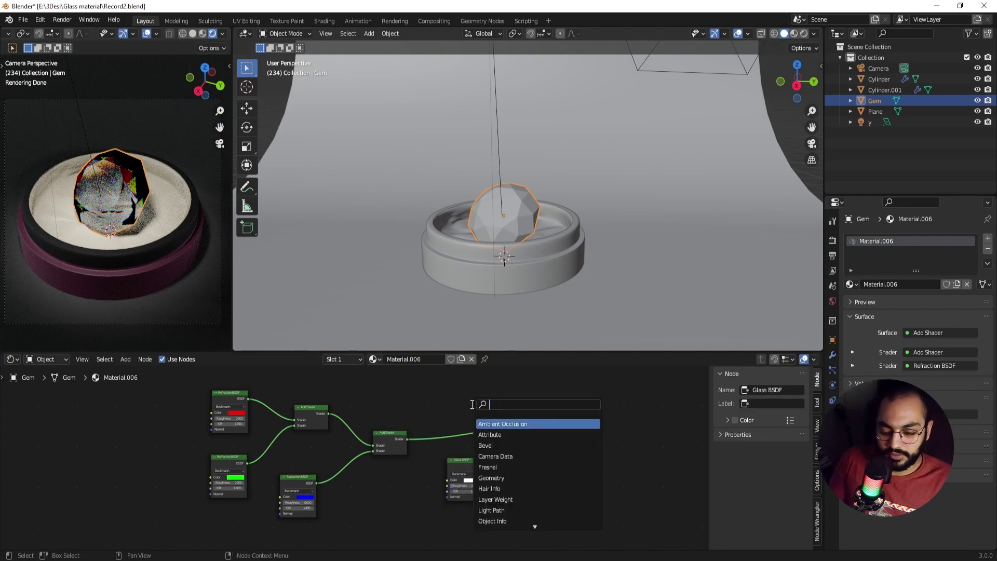
pyautogui.write('mix')
pyautogui.press('Down')
pyautogui.press('Return')
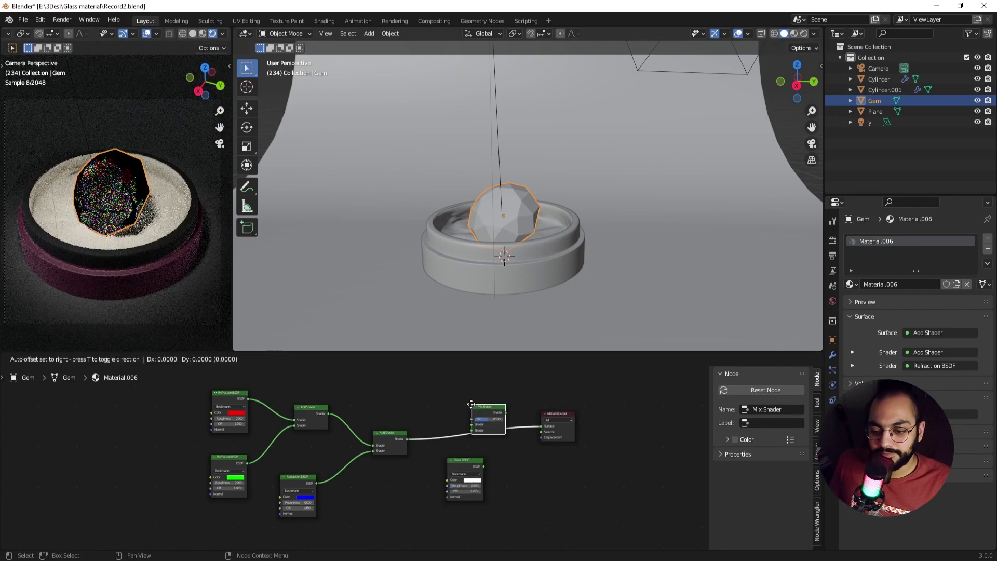
pyautogui.click(472, 404)
# Step: Connect the Glass BSDF to the Mix Shader's second shader input and inspect the gem's render up close
pyautogui.moveTo(491, 458); pyautogui.dragTo(469, 458, button='middle')
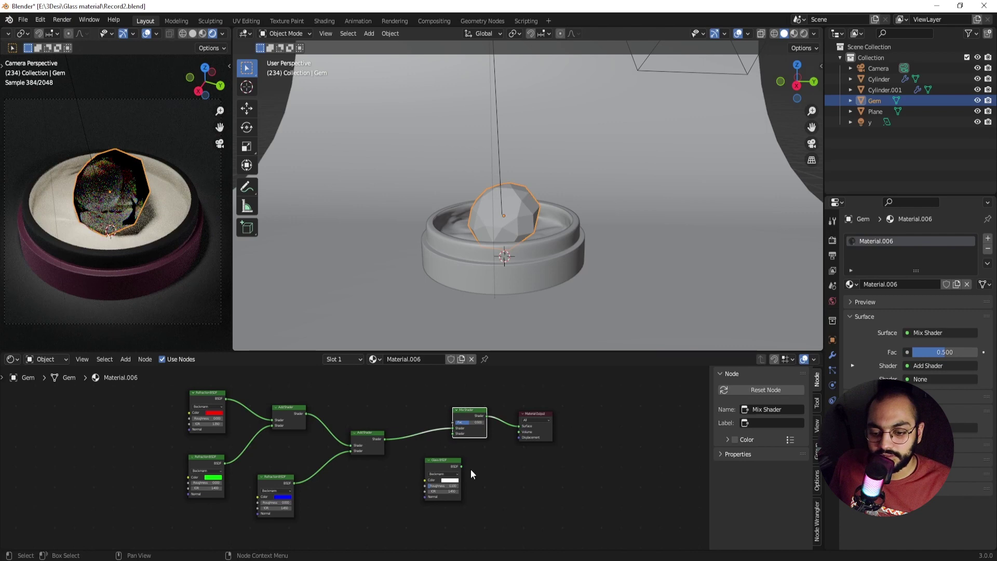
pyautogui.moveTo(460, 468); pyautogui.dragTo(453, 434)
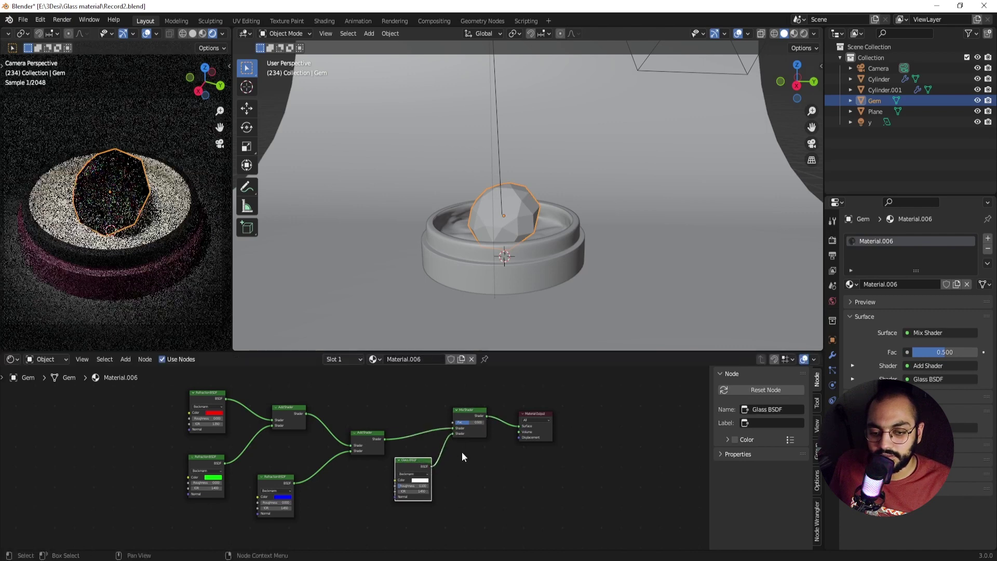
pyautogui.scroll(2, 462, 451)
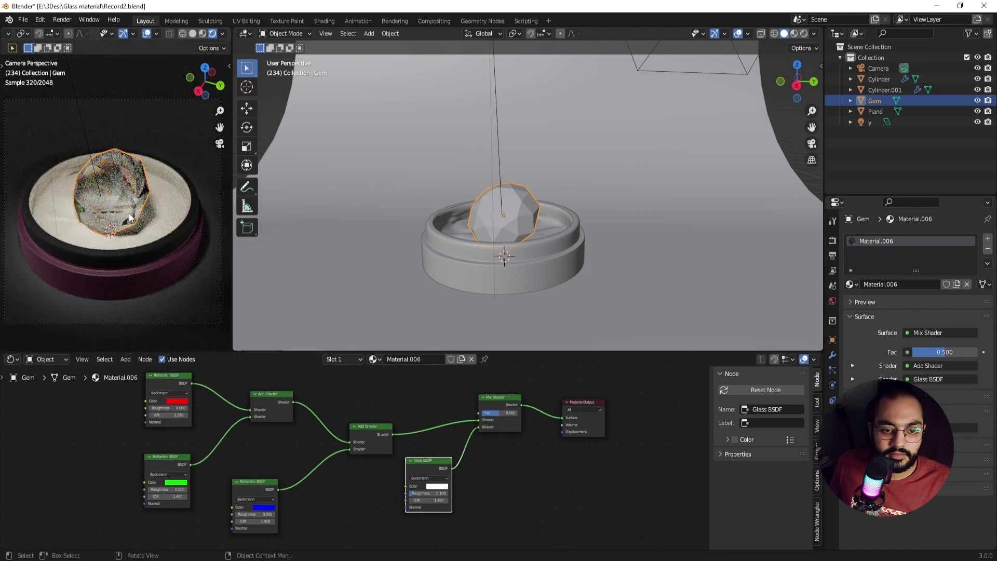
pyautogui.scroll(4, 111, 173)
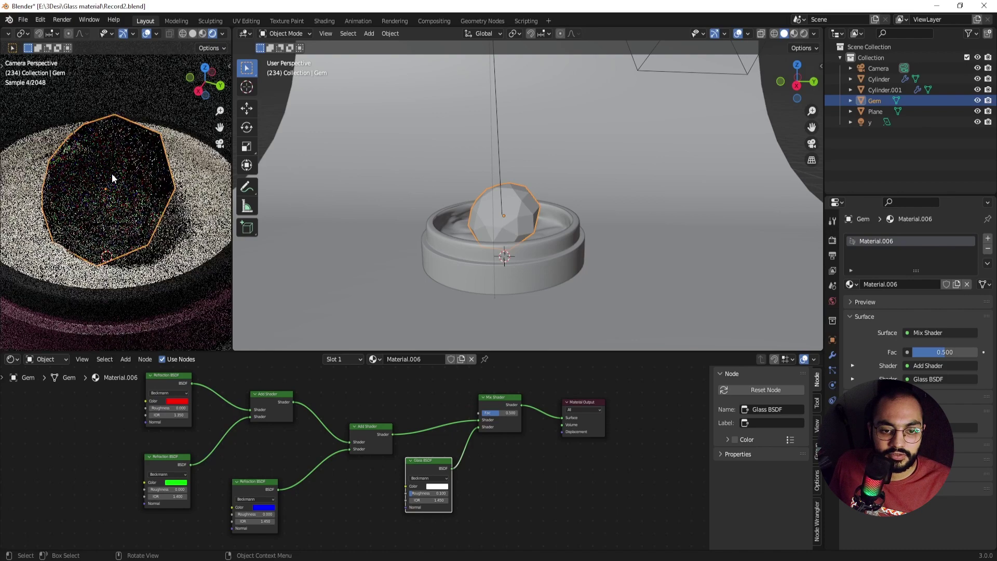
pyautogui.scroll(-1, 111, 174)
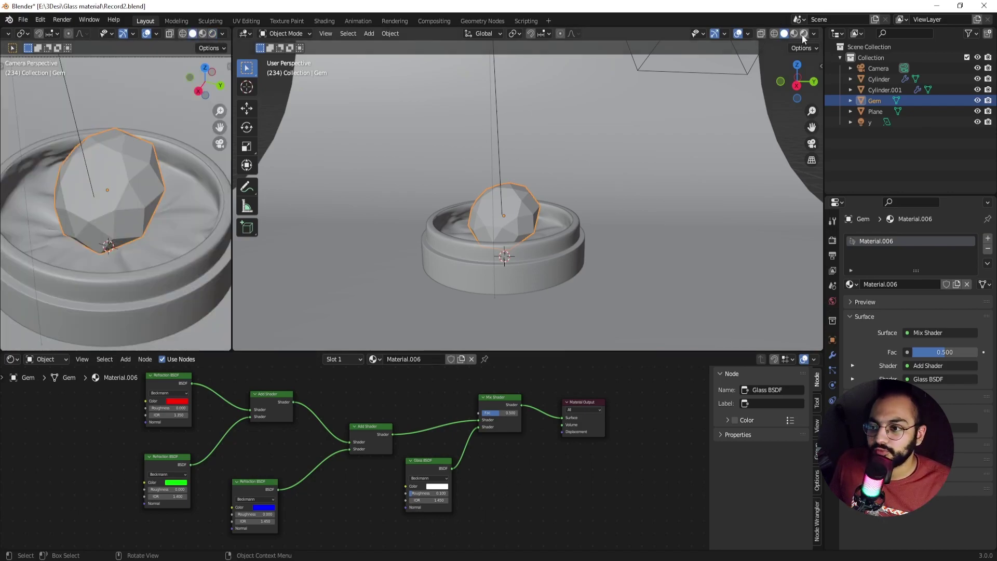
# Step: Render the main viewport and inspect the gem's glass from several angles and distances
pyautogui.click(803, 34)
pyautogui.scroll(5, 600, 217)
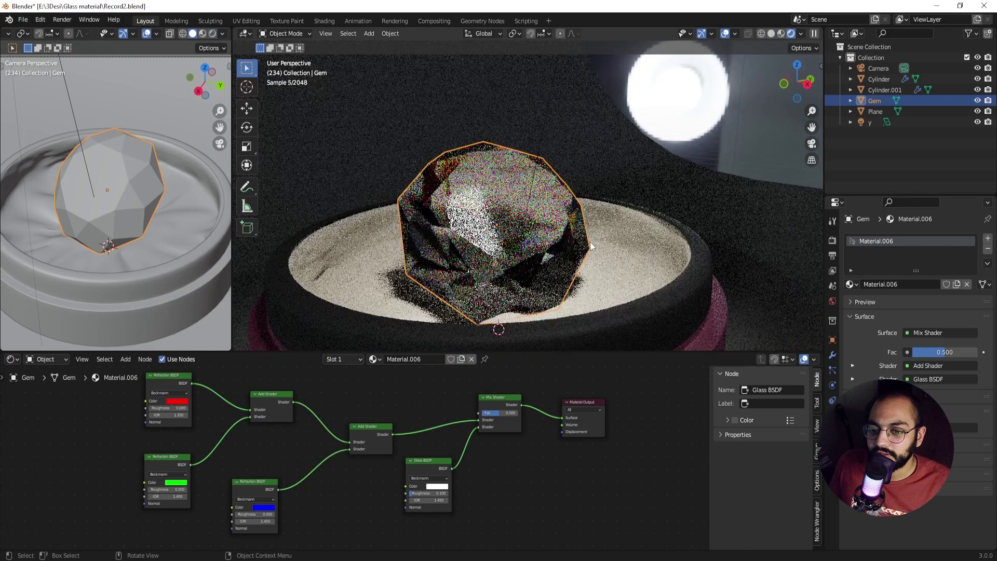
pyautogui.moveTo(571, 255); pyautogui.dragTo(629, 259, button='middle')
pyautogui.scroll(-2, 639, 258)
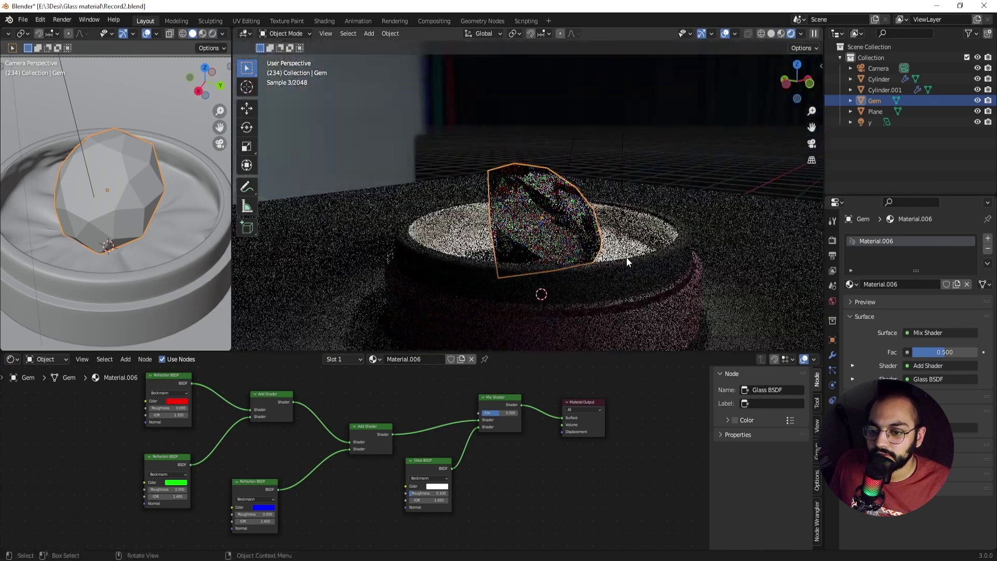
pyautogui.moveTo(437, 207); pyautogui.dragTo(523, 207, button='middle')
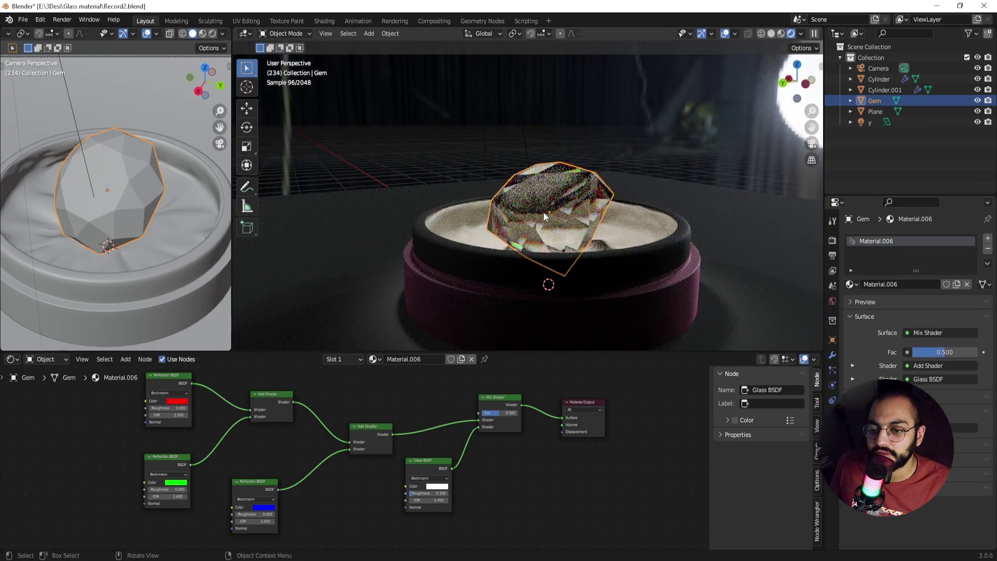
pyautogui.moveTo(524, 214); pyautogui.dragTo(577, 217, button='middle')
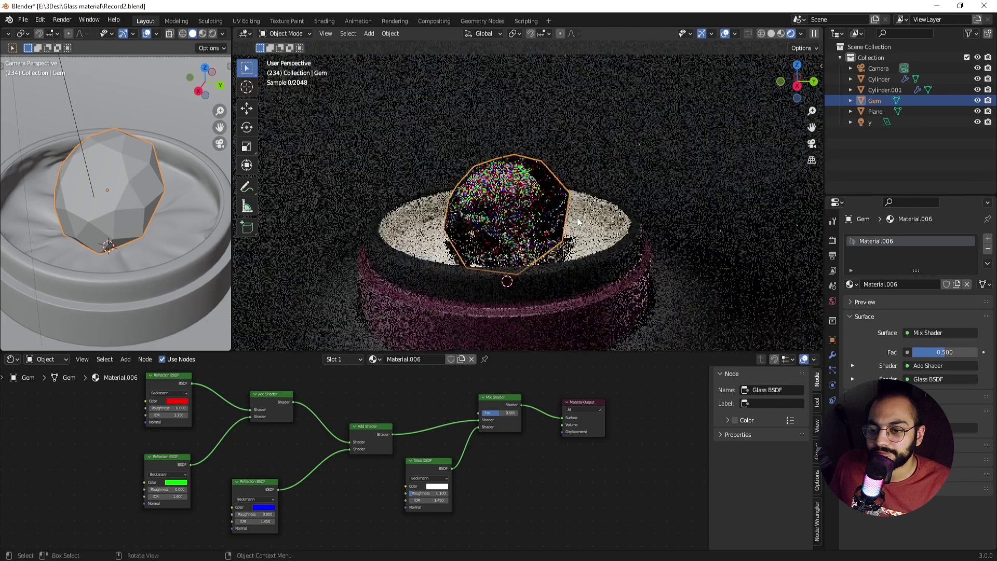
pyautogui.scroll(-3, 577, 217)
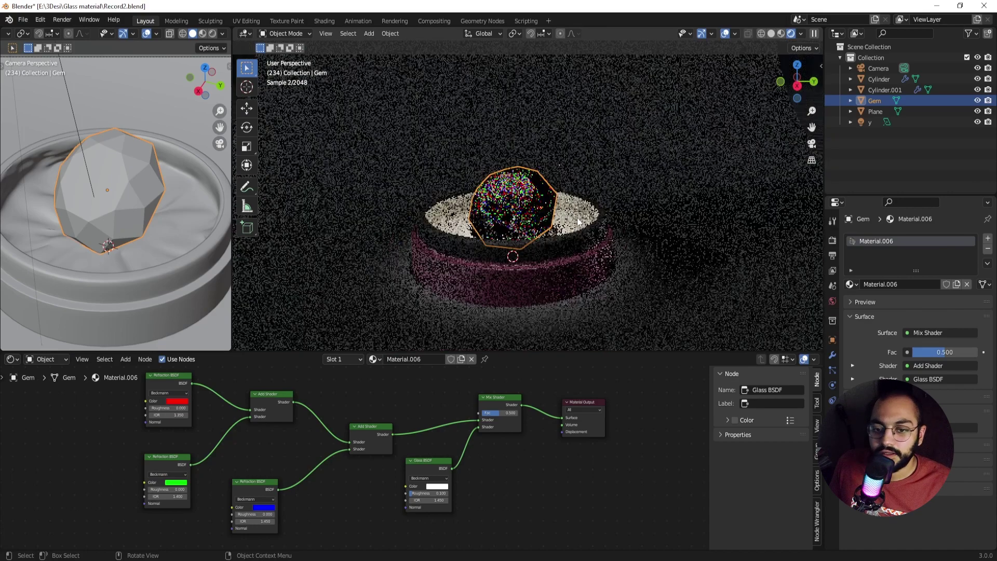
# Step: Return the main viewport to solid shading and show the camera viewport in rendered shading
pyautogui.click(771, 34)
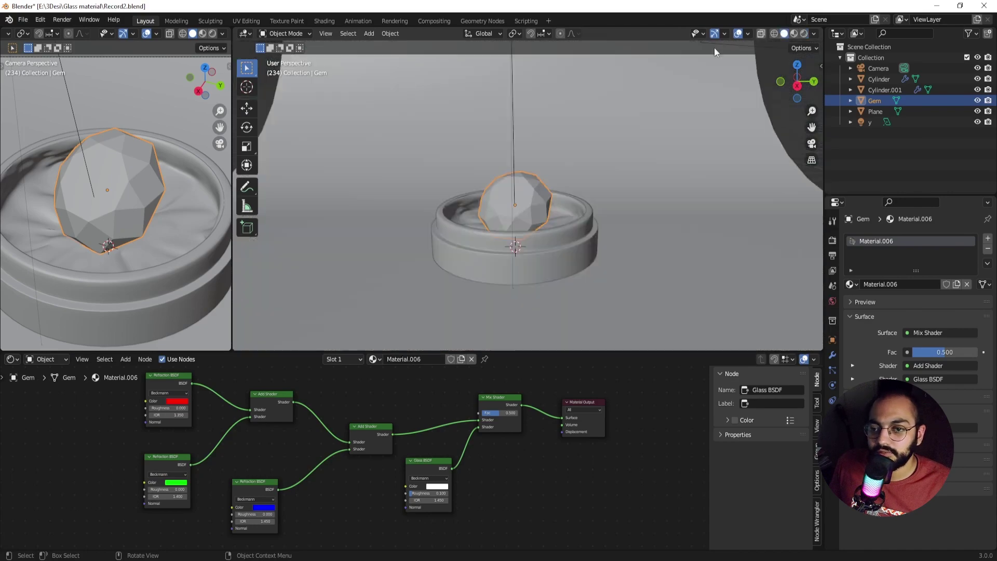
pyautogui.click(213, 33)
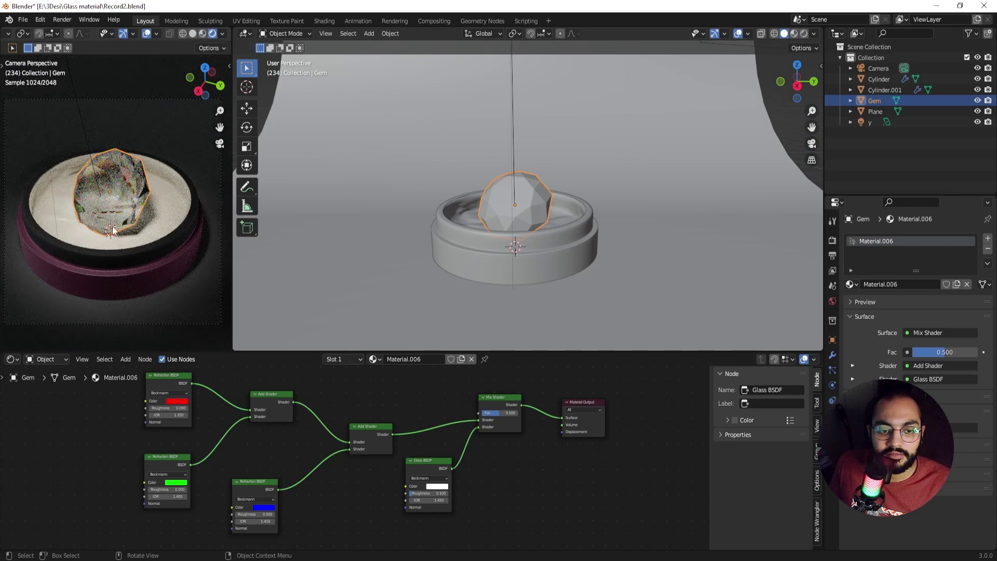
# Step: Delete the two cylinders that form the dish around the gem
pyautogui.moveTo(447, 220); pyautogui.dragTo(391, 251)
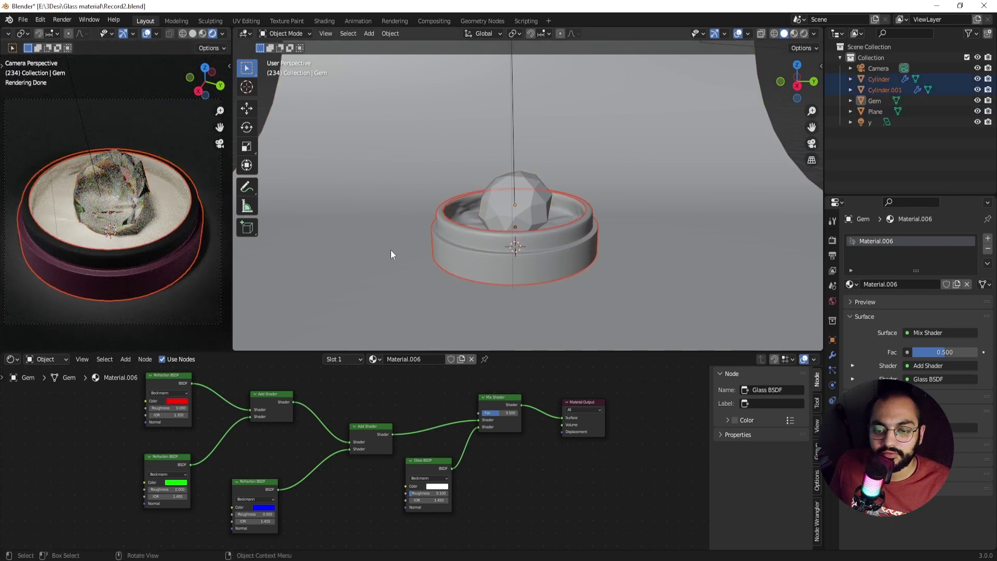
pyautogui.press('x')
pyautogui.click(390, 251)
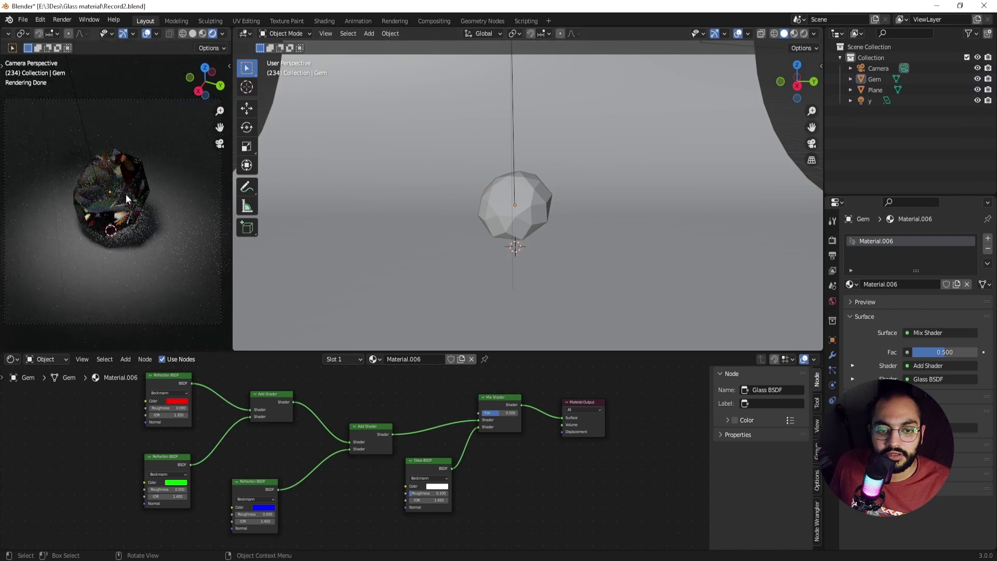
# Step: Add a Point light at the 3D cursor beneath the gem
pyautogui.moveTo(426, 239); pyautogui.dragTo(337, 245, button='middle')
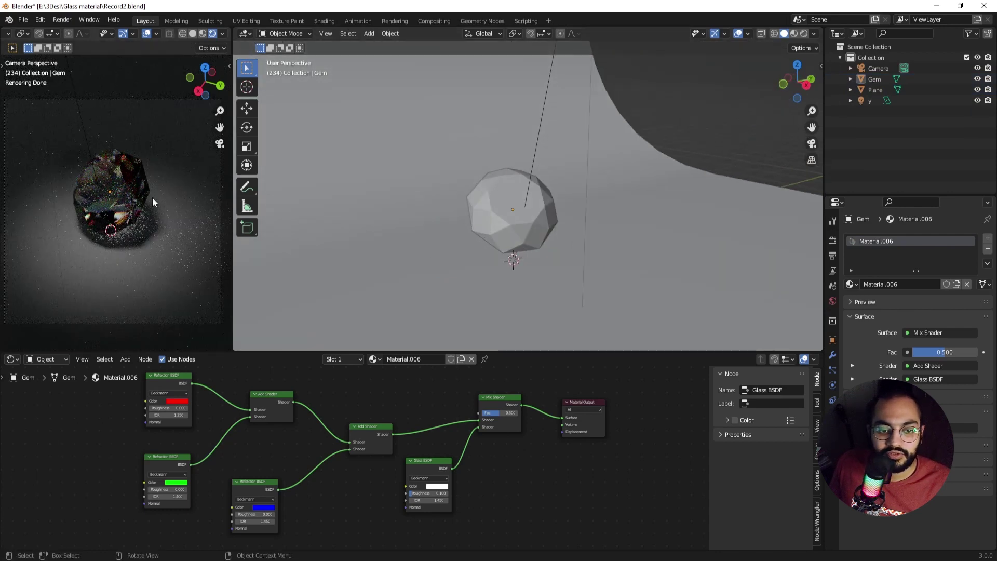
pyautogui.hotkey('shift', 'a')
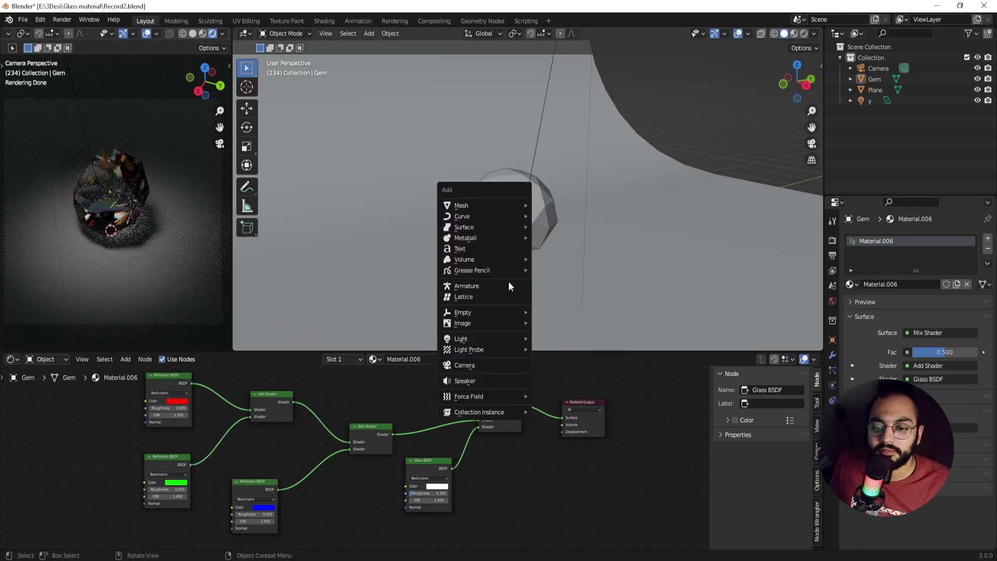
pyautogui.moveTo(507, 337)
pyautogui.click(554, 339)
pyautogui.moveTo(568, 274); pyautogui.dragTo(650, 260, button='middle')
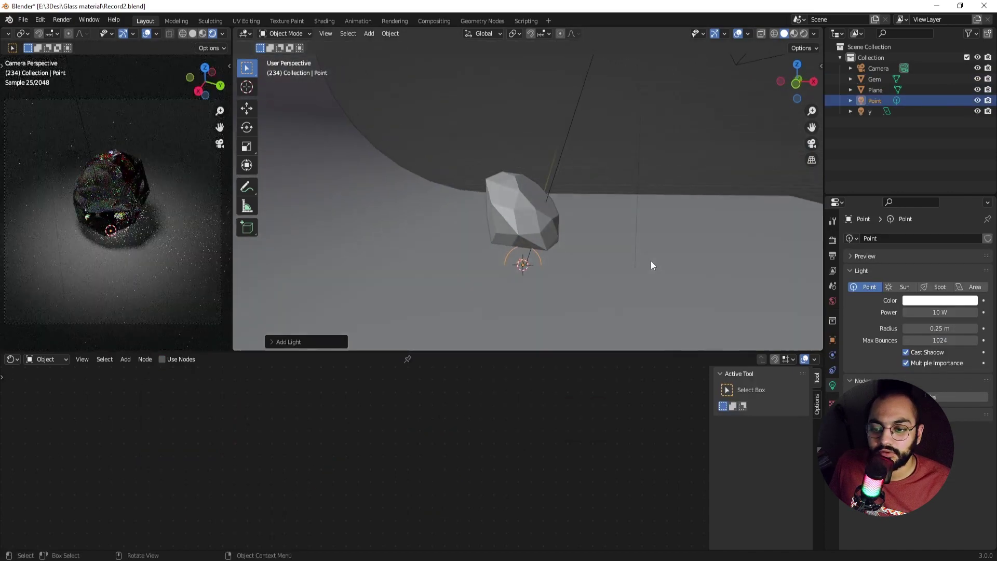
# Step: Move the Point light along X away from the gem and raise it along Z
pyautogui.press('g')
pyautogui.press('x')
pyautogui.click(599, 250)
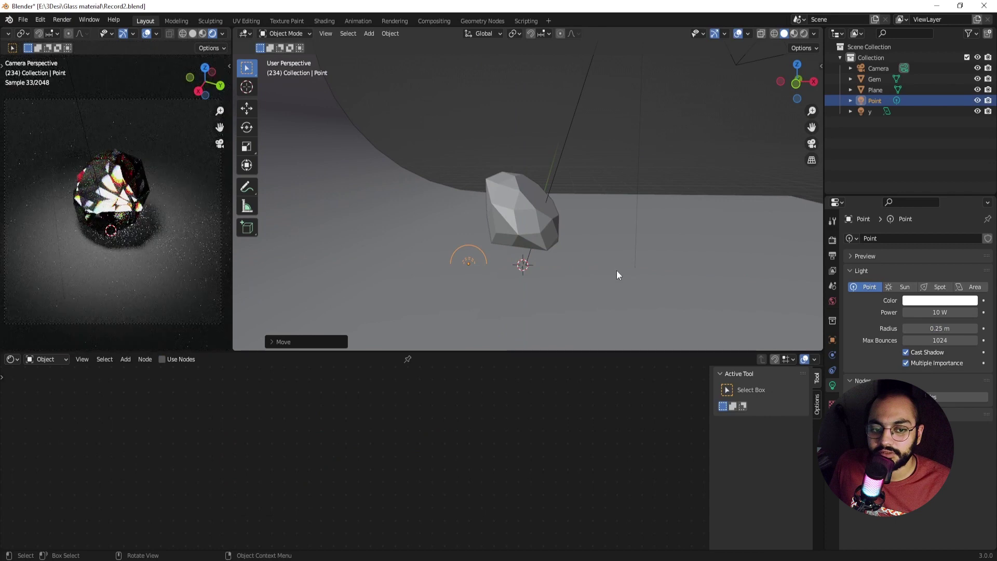
pyautogui.press('g')
pyautogui.press('z')
pyautogui.click(617, 254)
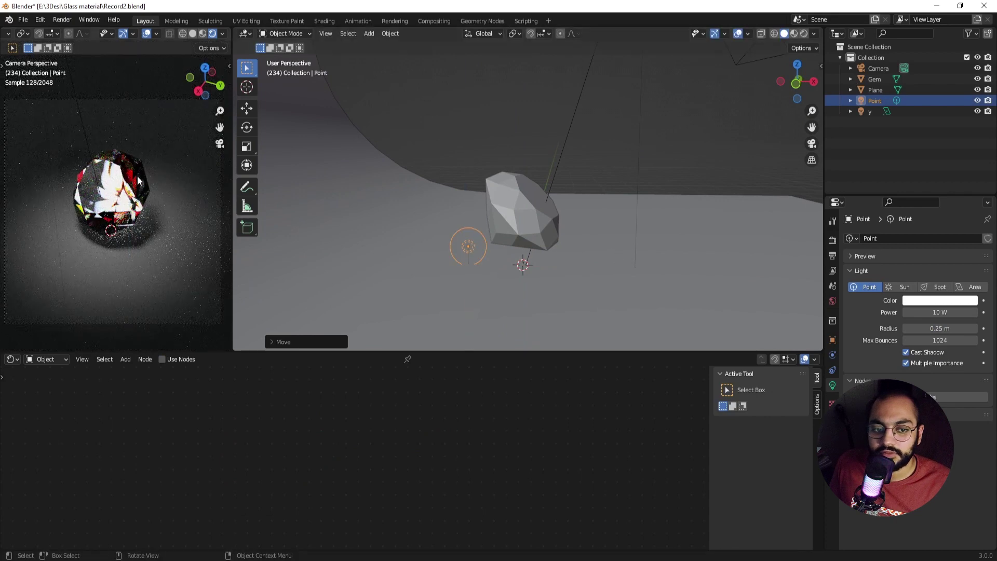
# Step: Reposition the Point light along the Y and Z axes to vary the gem's refractions
pyautogui.moveTo(267, 194); pyautogui.dragTo(428, 227, button='middle')
pyautogui.press('g')
pyautogui.press('y')
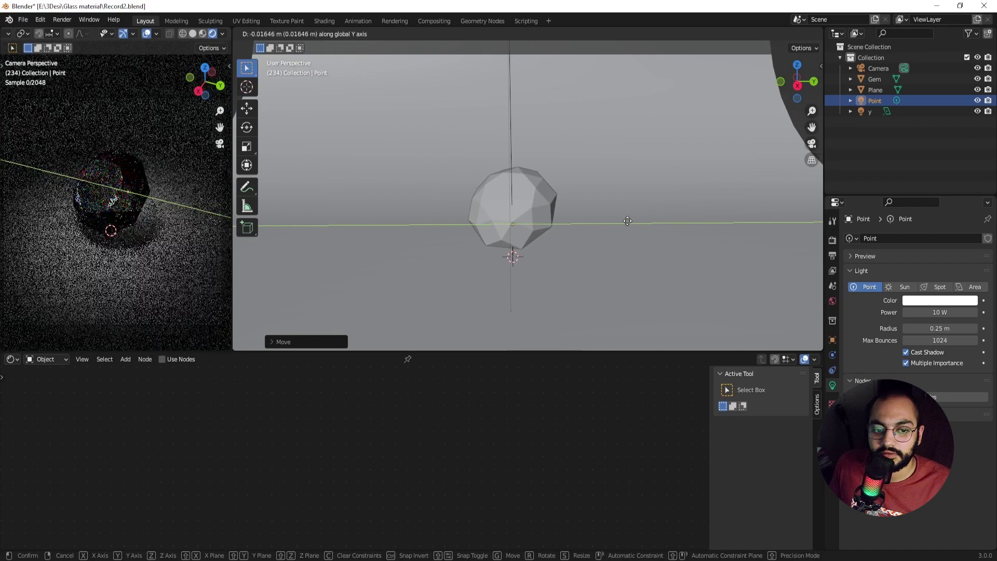
pyautogui.click(628, 222)
pyautogui.press('g')
pyautogui.press('z')
pyautogui.click(610, 229)
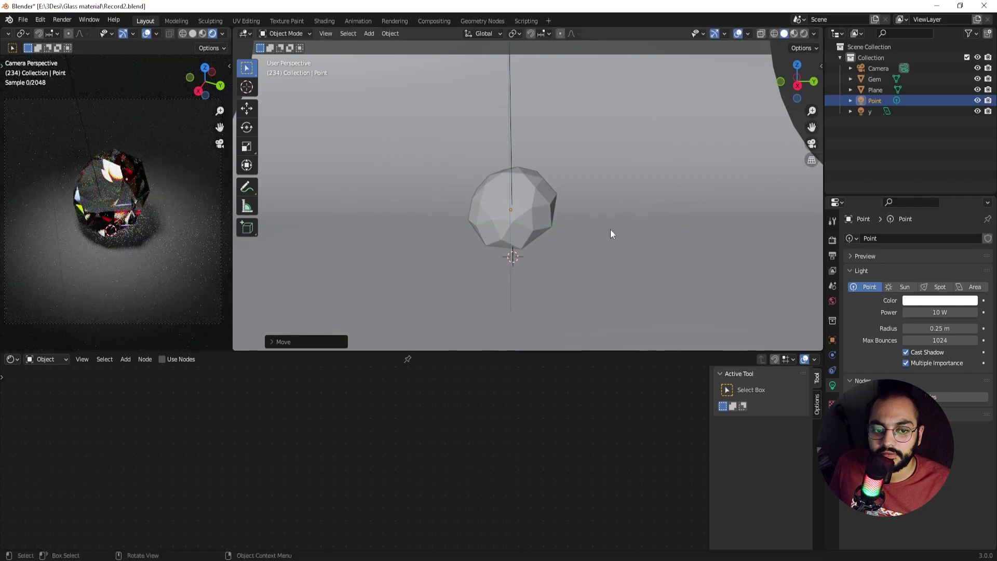
# Step: Shift the Point light along the X and Y axes to try another lighting position
pyautogui.moveTo(610, 230); pyautogui.dragTo(570, 240, button='middle')
pyautogui.press('g')
pyautogui.press('x')
pyautogui.click(648, 242)
pyautogui.press('g')
pyautogui.press('y')
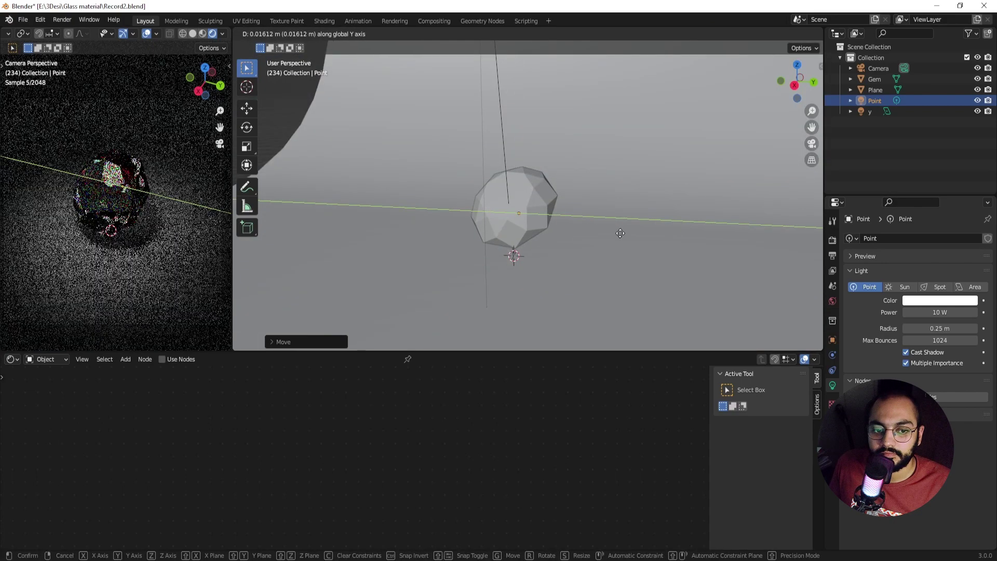
pyautogui.click(619, 233)
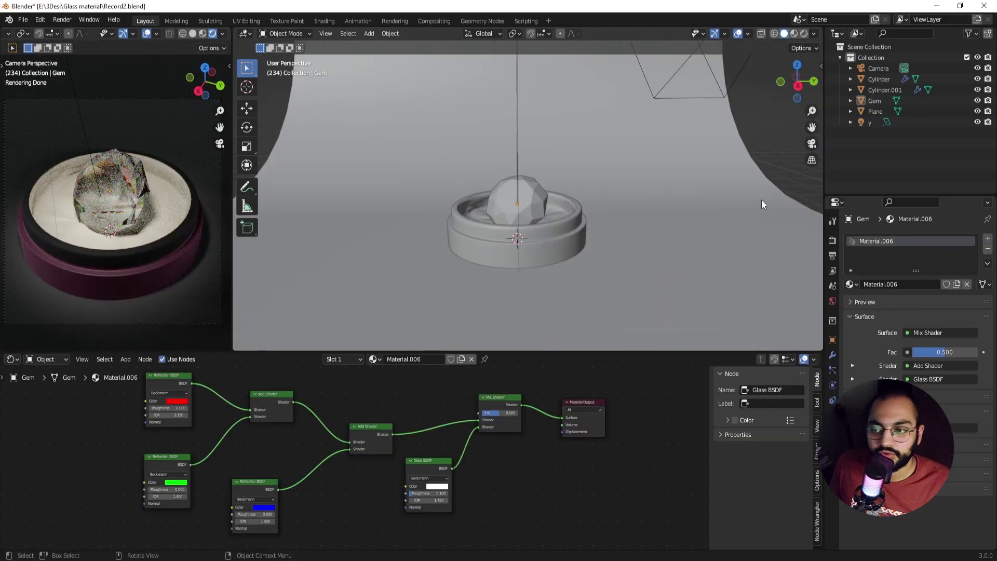
# Step: Show the World shader nodes and delete the Texture Coordinate and Mapping nodes
pyautogui.scroll(-3, 758, 192)
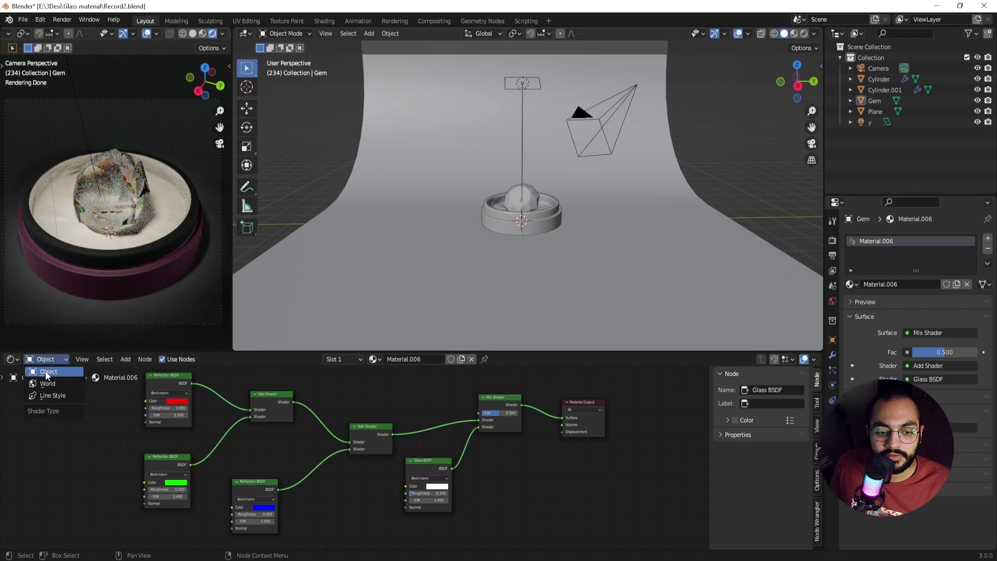
pyautogui.click(48, 384)
pyautogui.scroll(1, 393, 488)
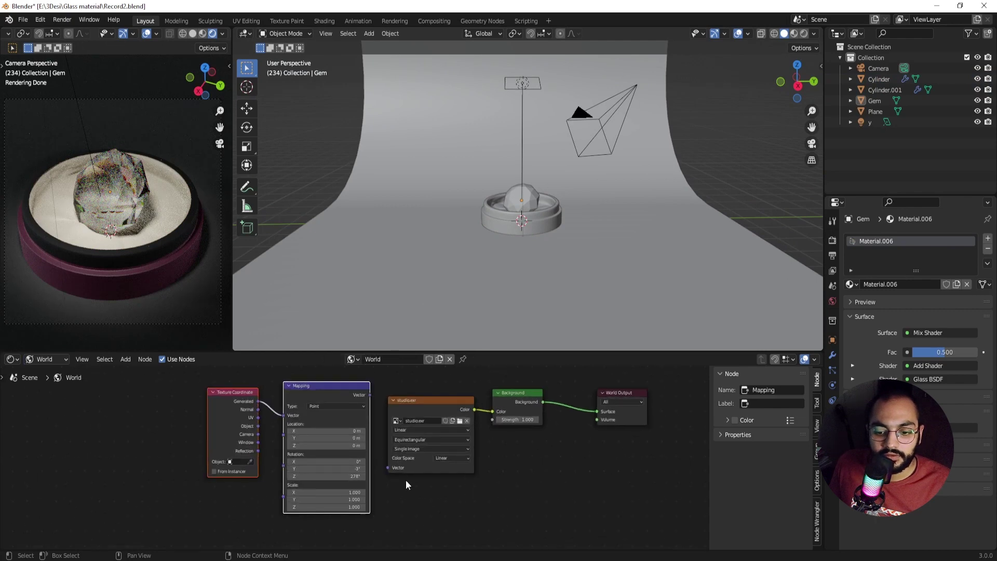
pyautogui.press('x')
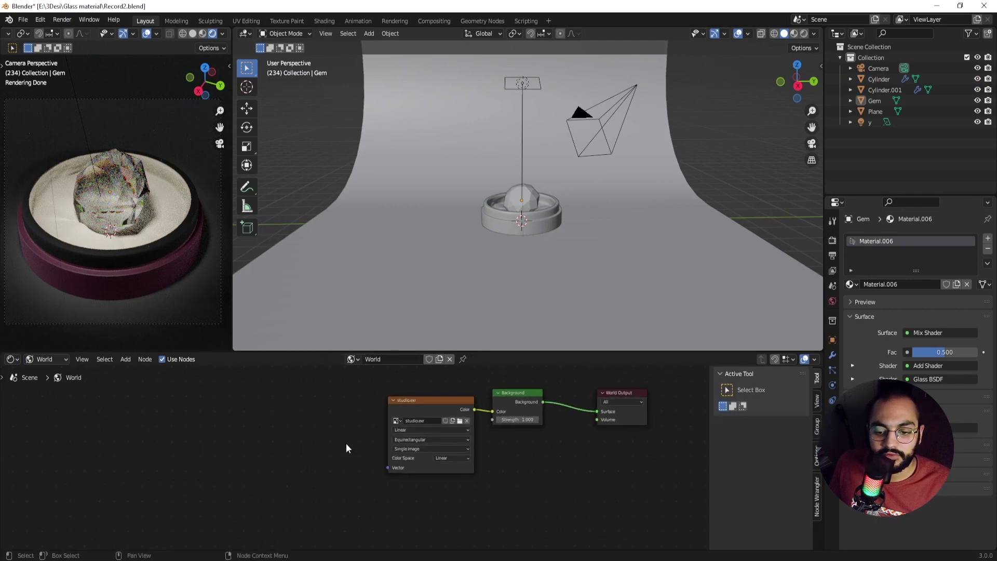
# Step: Add linked Texture Coordinate and Mapping nodes to the studio.exr Environment Texture with Node Wrangler
pyautogui.click(425, 406)
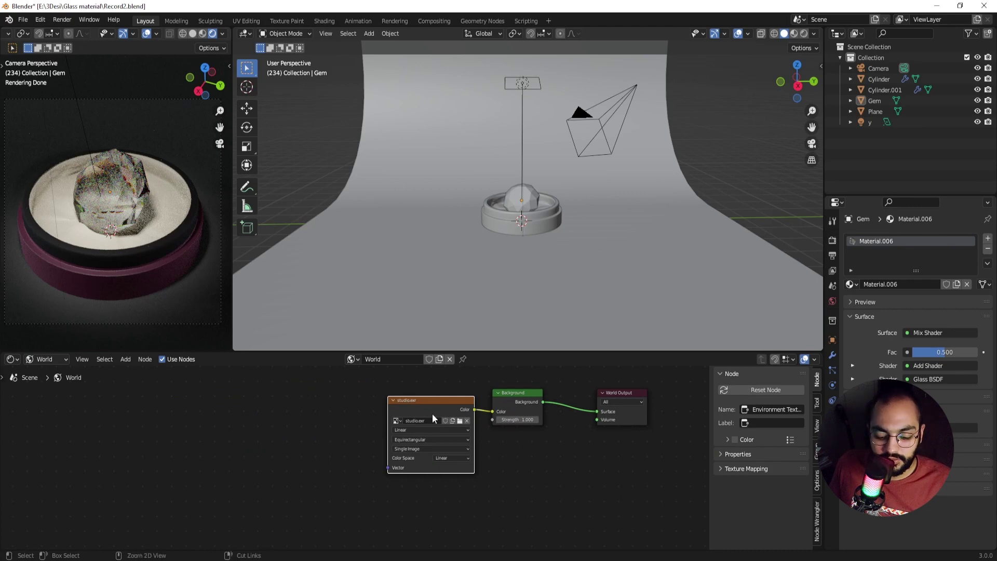
pyautogui.hotkey('ctrl', 't')
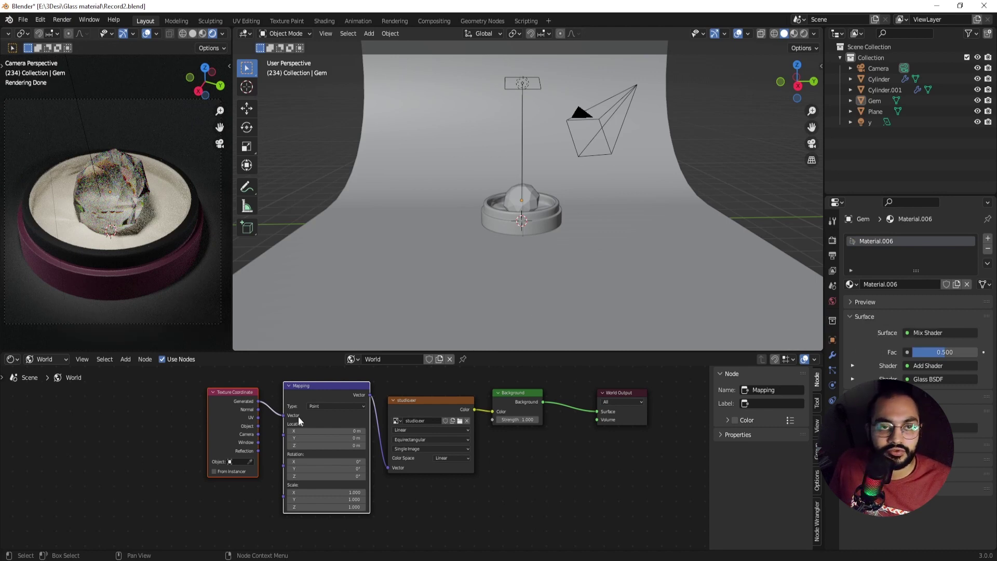
# Step: Show the main viewport in rendered shading and set the Mapping node's Z rotation to 146°
pyautogui.scroll(2, 374, 513)
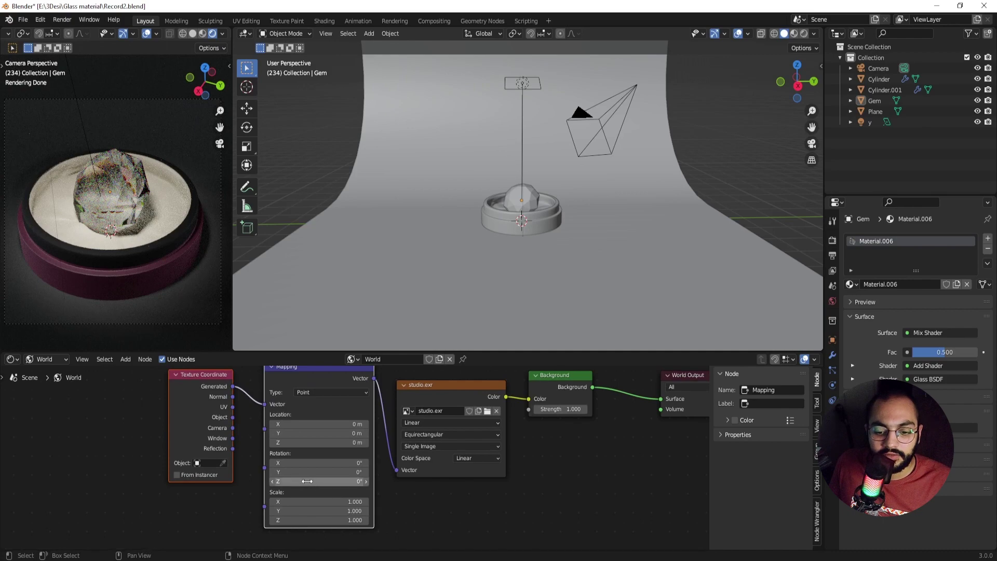
pyautogui.moveTo(319, 481); pyautogui.dragTo(348, 481)
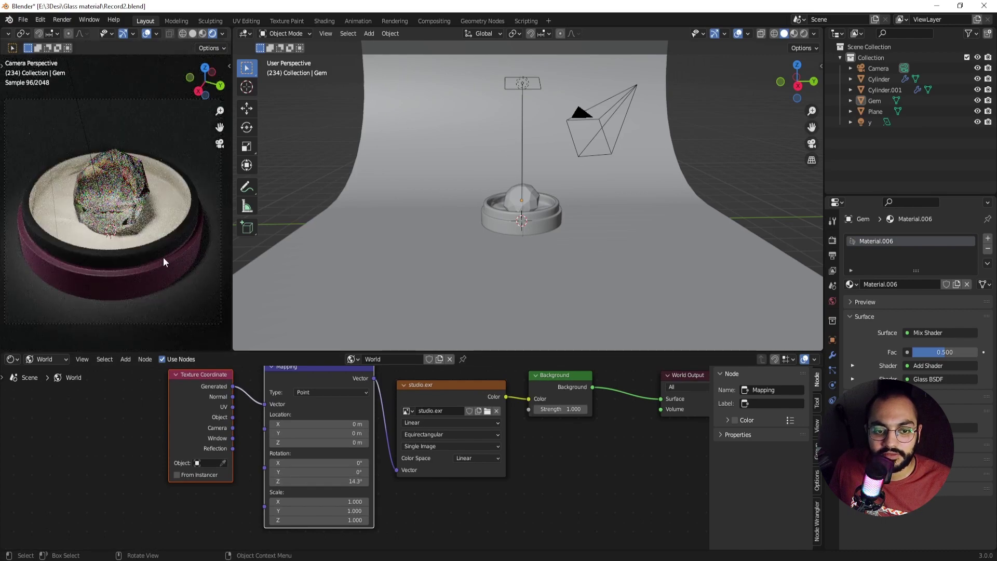
pyautogui.click(802, 34)
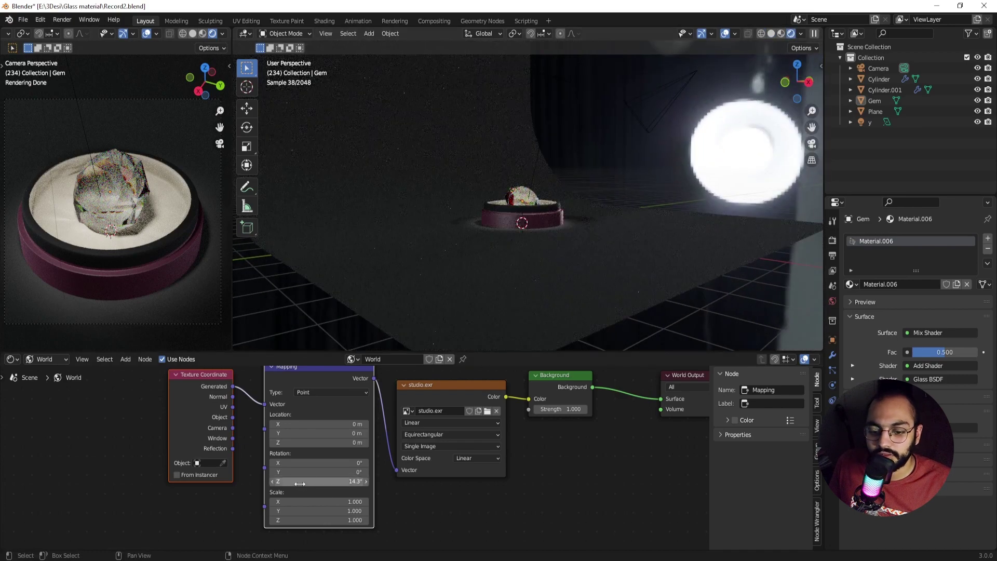
pyautogui.moveTo(313, 481); pyautogui.dragTo(341, 481)
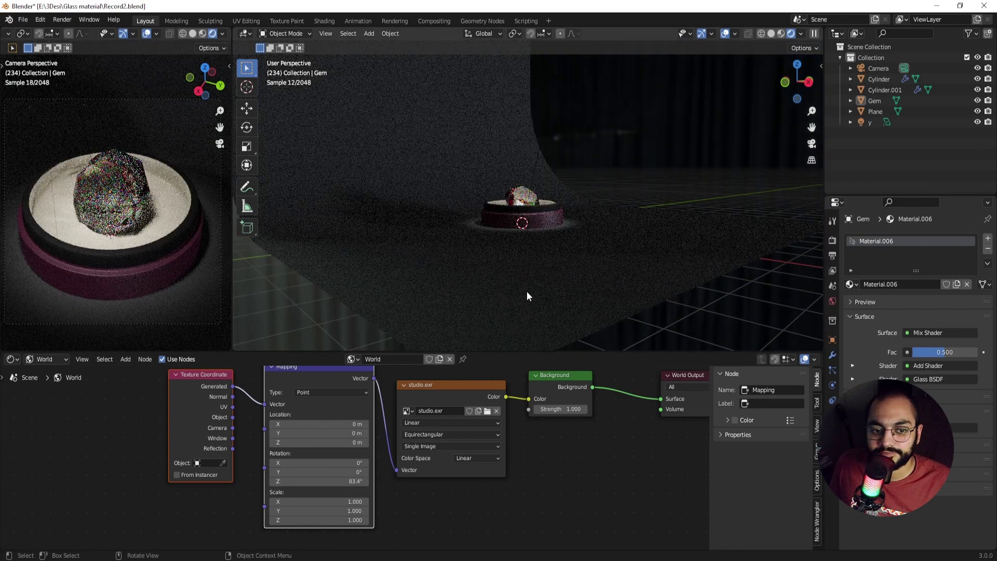
pyautogui.moveTo(288, 483); pyautogui.dragTo(291, 483)
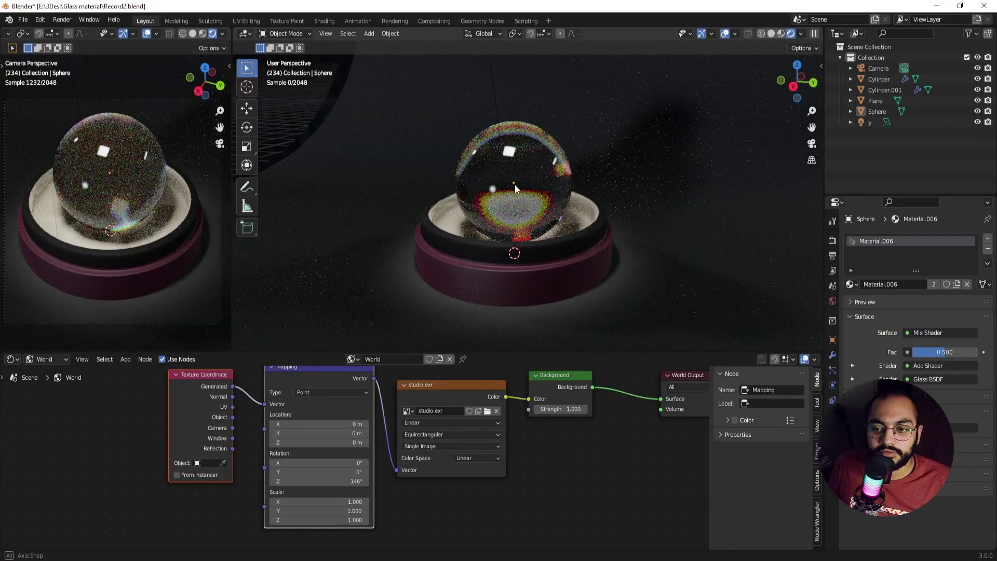
# Step: Inspect the dispersive glass on the rendered sphere up close from different angles
pyautogui.moveTo(515, 184); pyautogui.dragTo(558, 194, button='middle')
pyautogui.scroll(4, 558, 194)
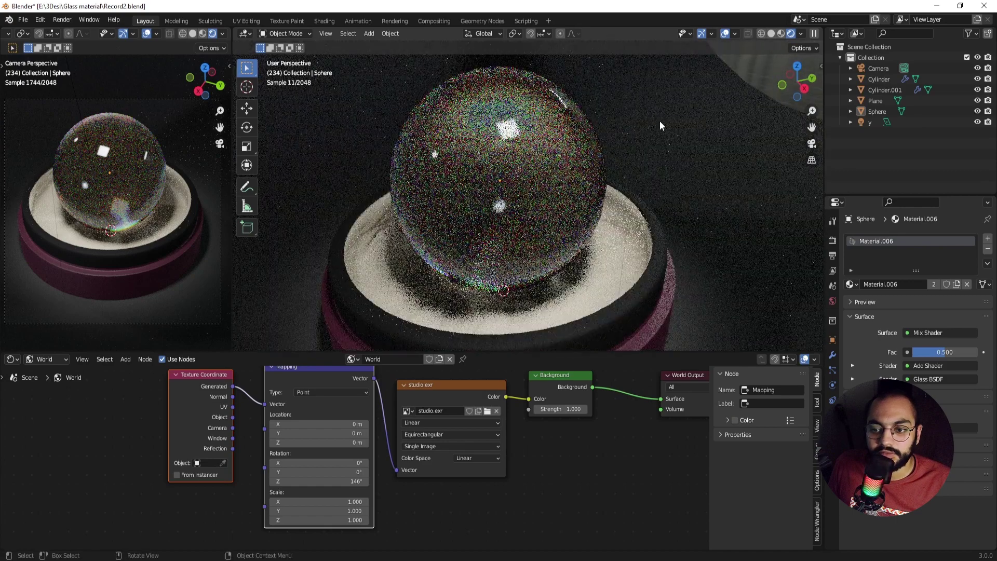
pyautogui.moveTo(522, 182); pyautogui.dragTo(544, 173, button='middle')
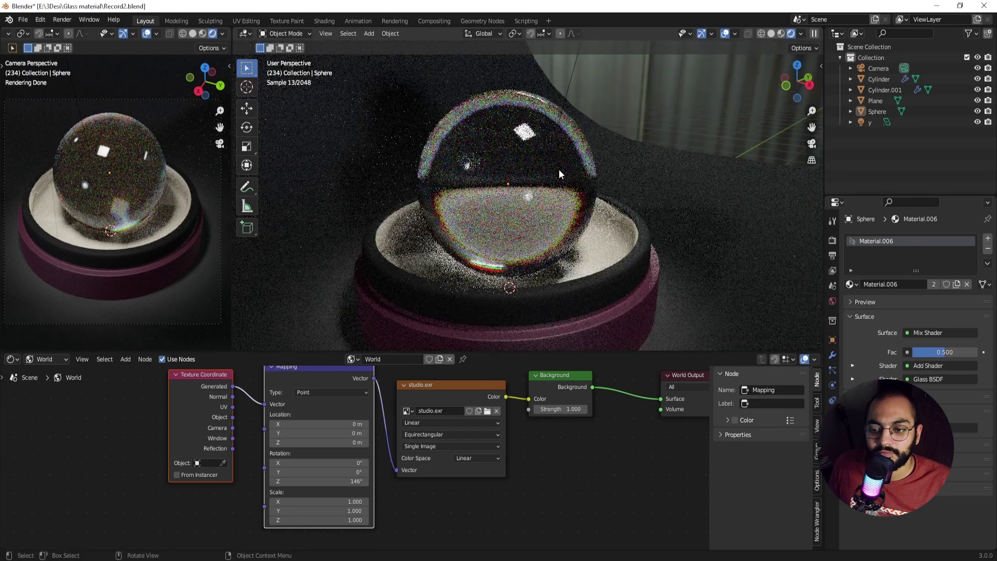